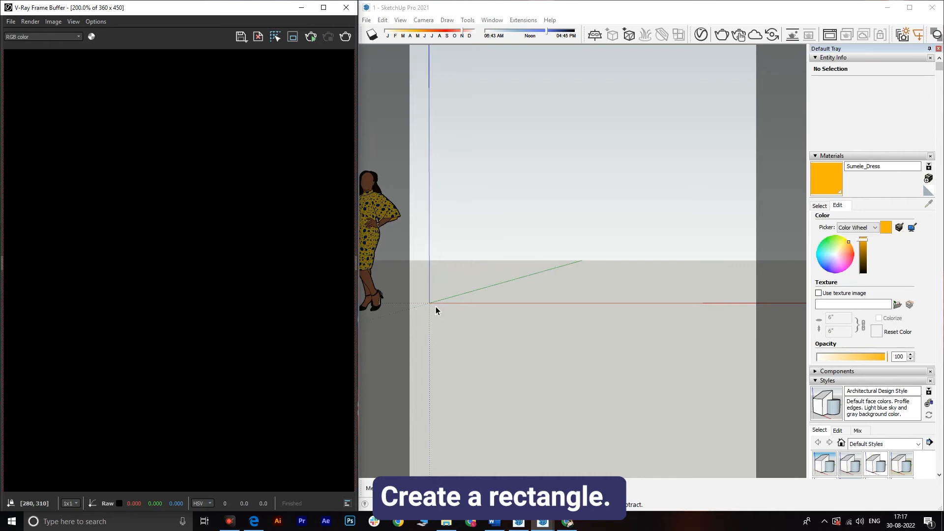
- Draw a 10' by 6" rectangle on the ground from the origin, with its long side along the red axis
click(436, 306)
key(r)
drag(429, 303, 466, 297)
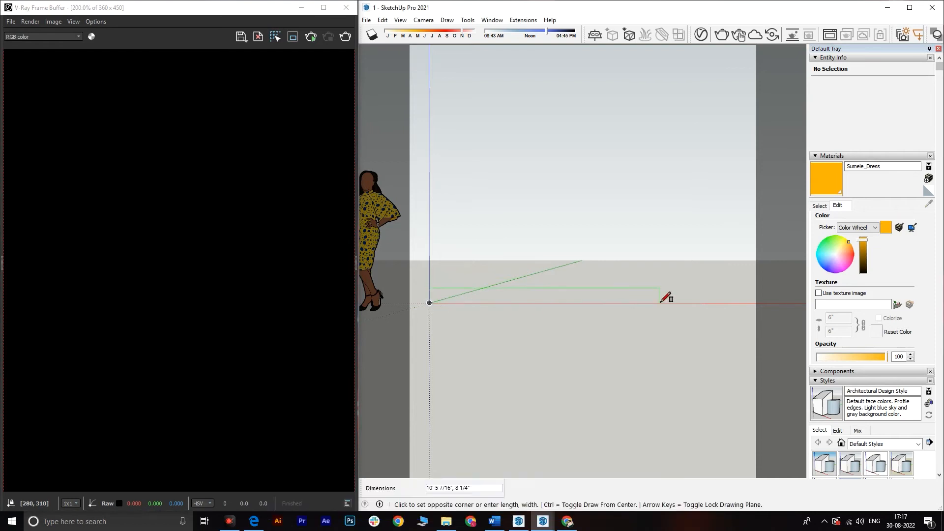
text(10',6")
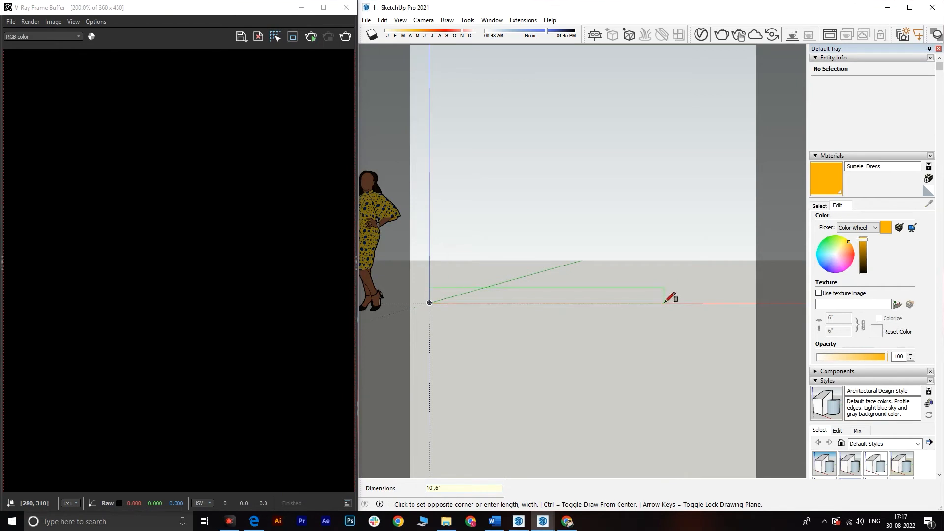
key(Return)
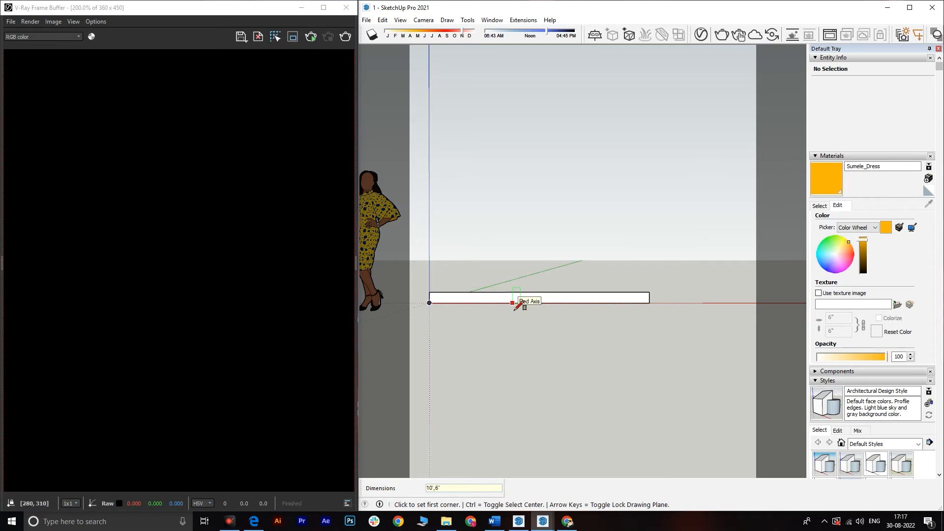
- Add the LED 5500k emissive material from the V-Ray material library to the scene's materials
click(701, 36)
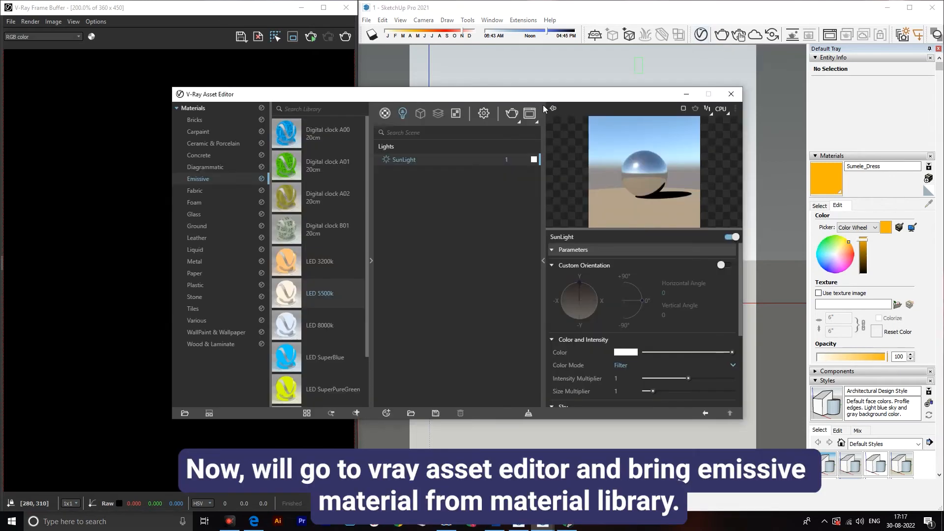
click(373, 174)
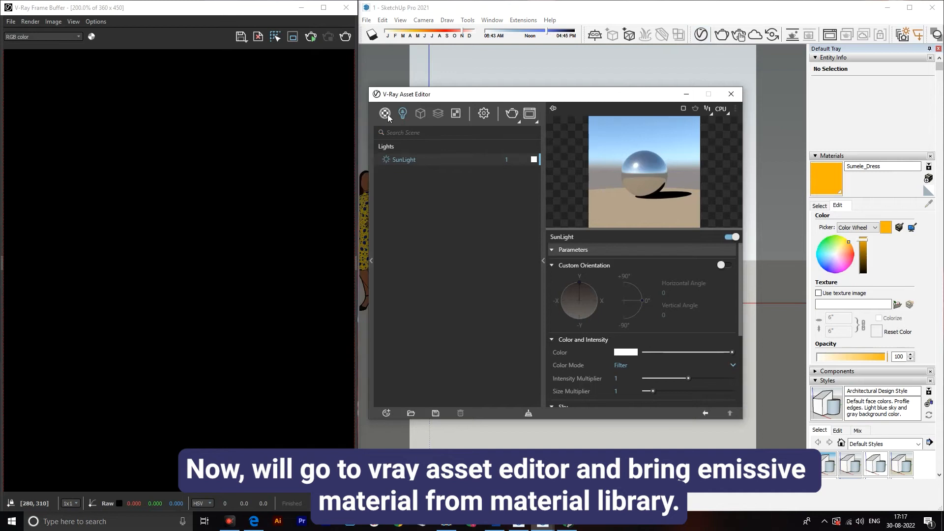
click(385, 113)
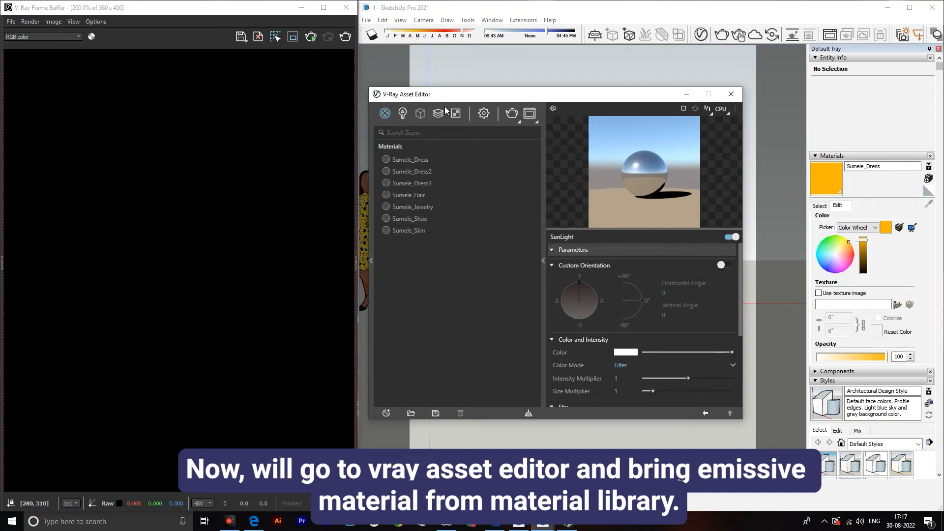
click(370, 185)
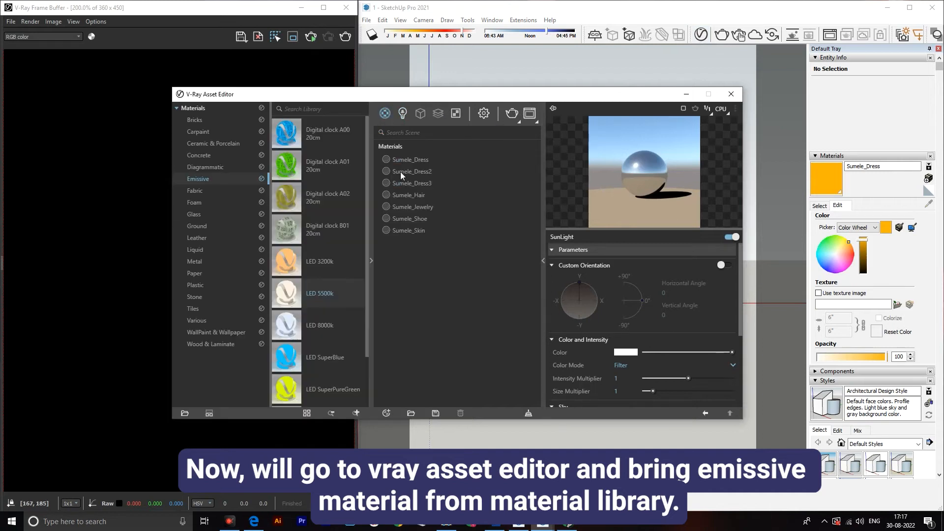
drag(317, 296, 444, 226)
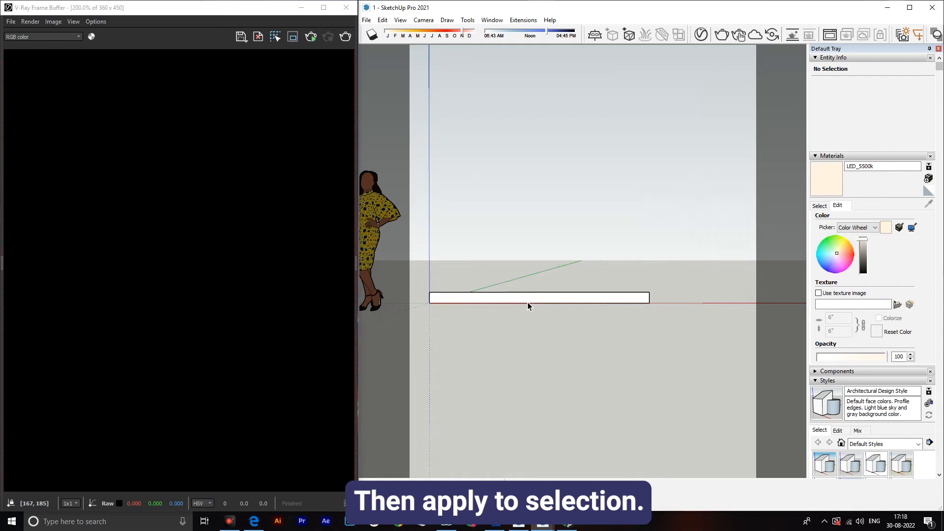
- Select the whole rectangle with its edges and apply the LED_5500k material to the selection
click(528, 302)
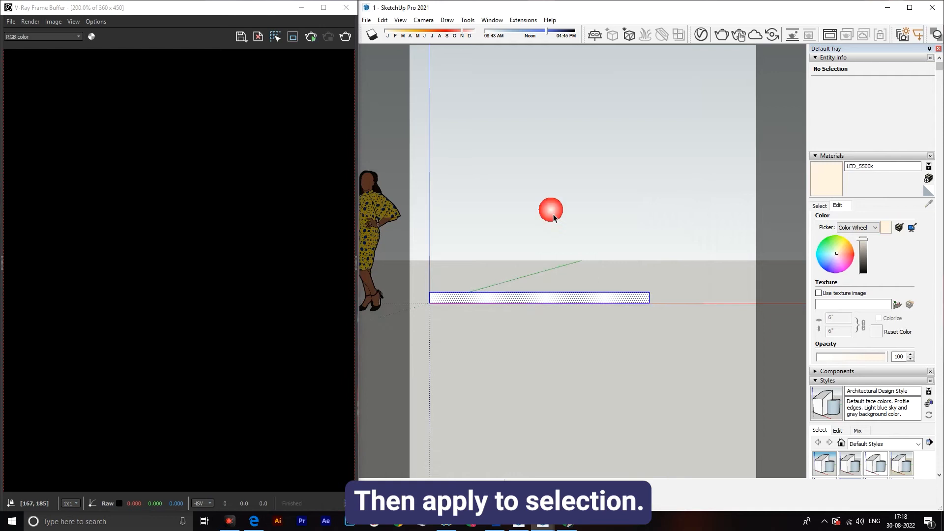
click(702, 35)
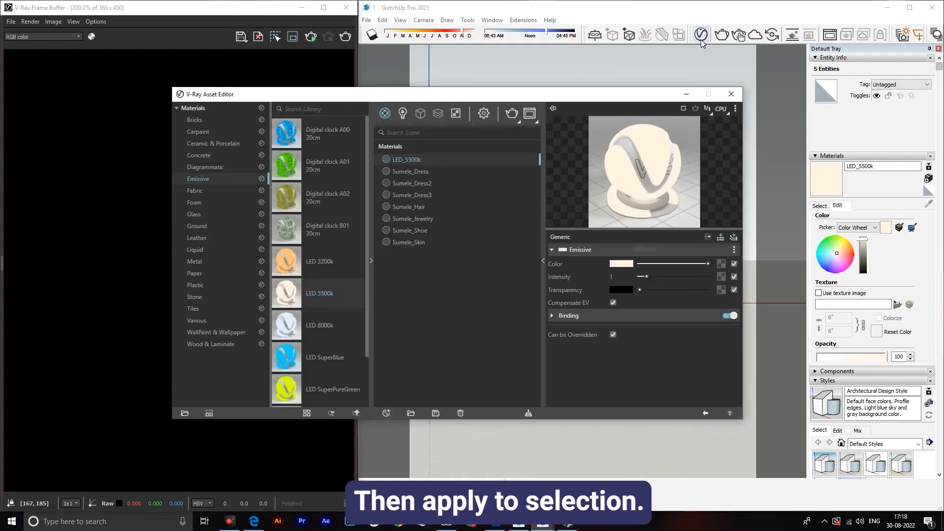
right_click(446, 165)
click(453, 182)
- Assign a Gradient texture to the emissive colour of the LED_5500k material
click(373, 264)
drag(573, 92, 461, 96)
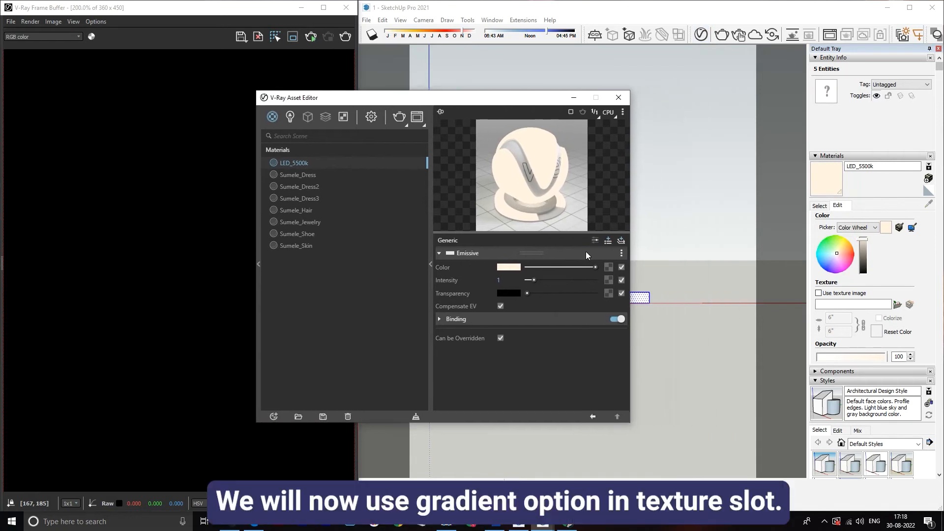
click(607, 270)
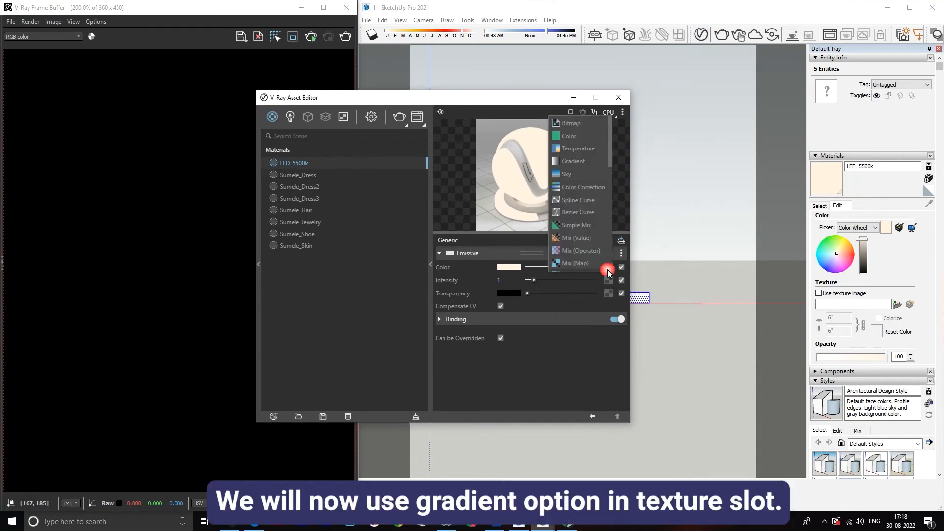
click(581, 164)
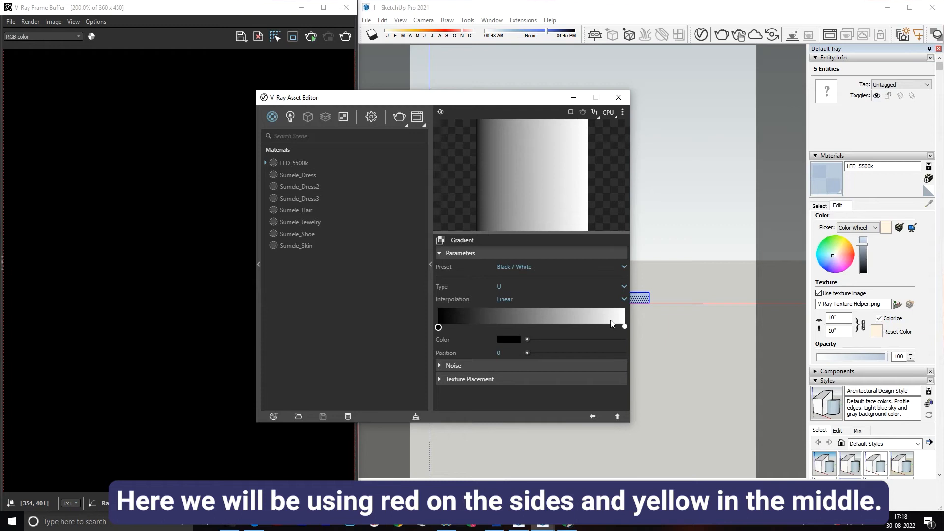
- Change the gradient's starting stop at position 0 to pure red
click(438, 328)
click(513, 339)
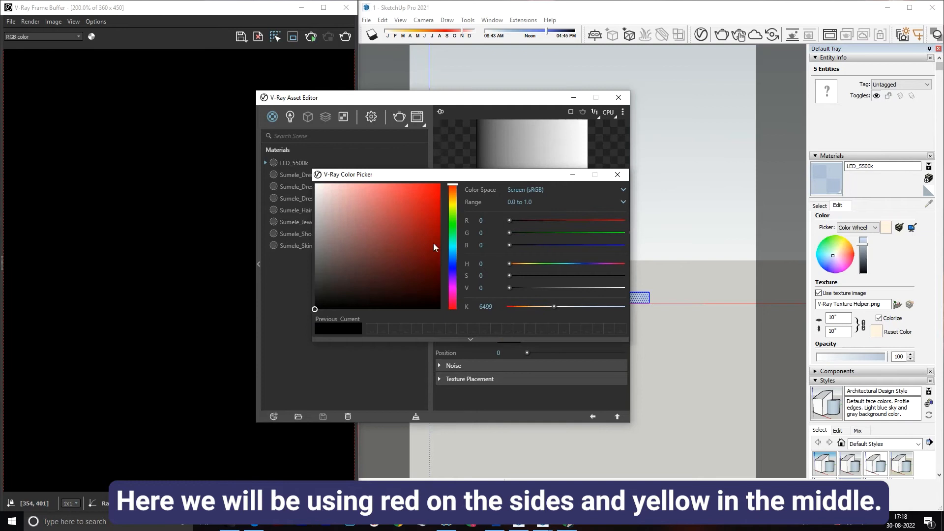
click(440, 185)
click(618, 175)
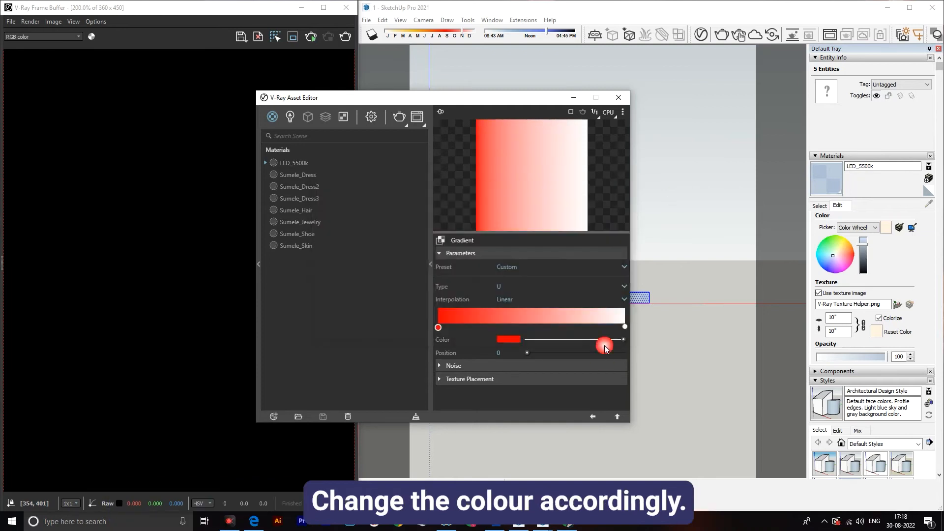
- Change the gradient's end stop to pure red and place it at position 1
click(624, 326)
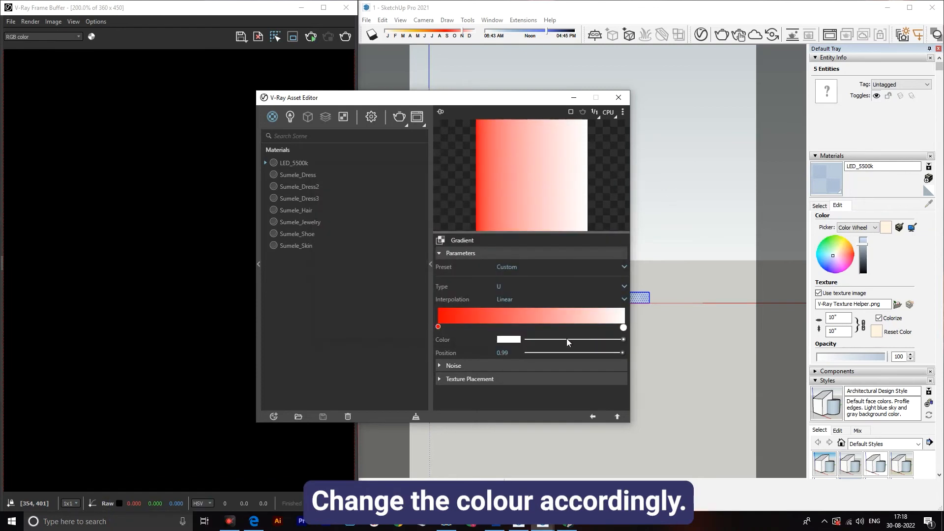
click(510, 340)
click(435, 188)
click(440, 184)
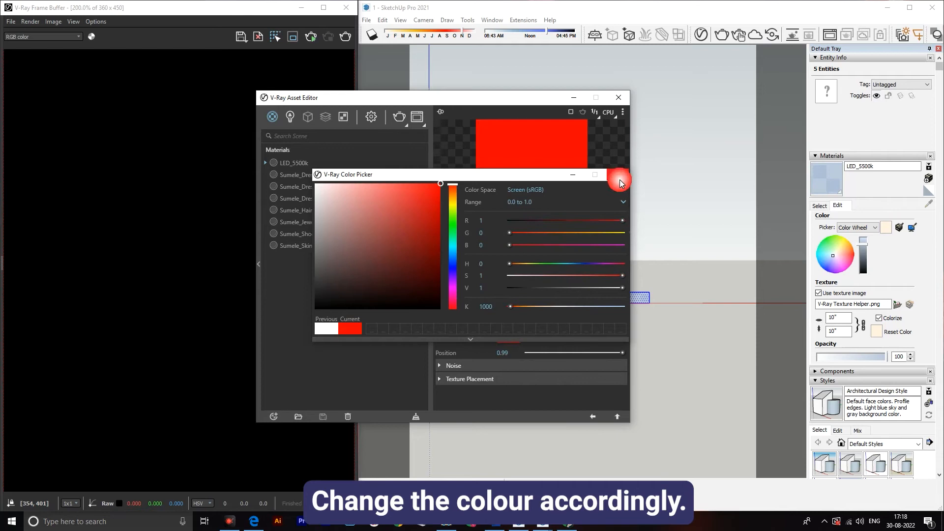
click(618, 175)
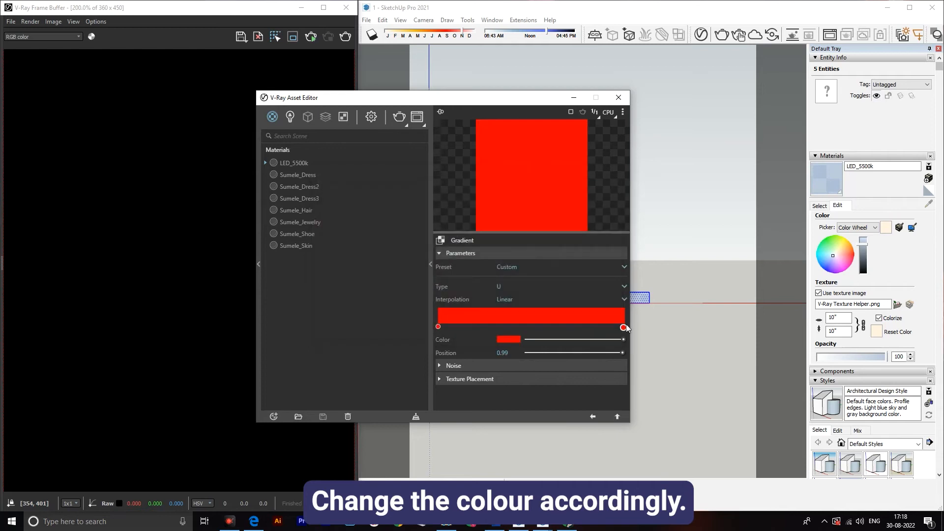
drag(623, 327, 630, 328)
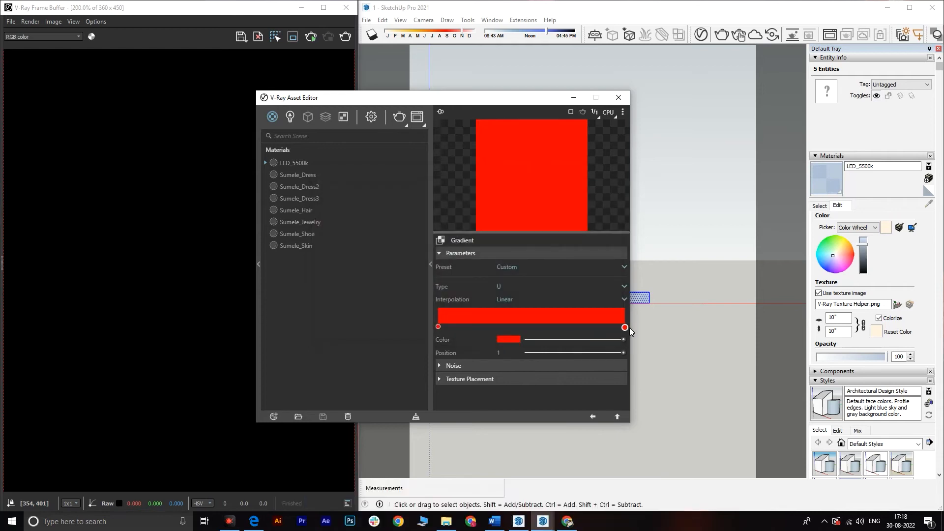
- Add a middle gradient stop at position 0.48 and colour it yellow-orange, about RGB 0.925, 0.587, 0.05
click(528, 323)
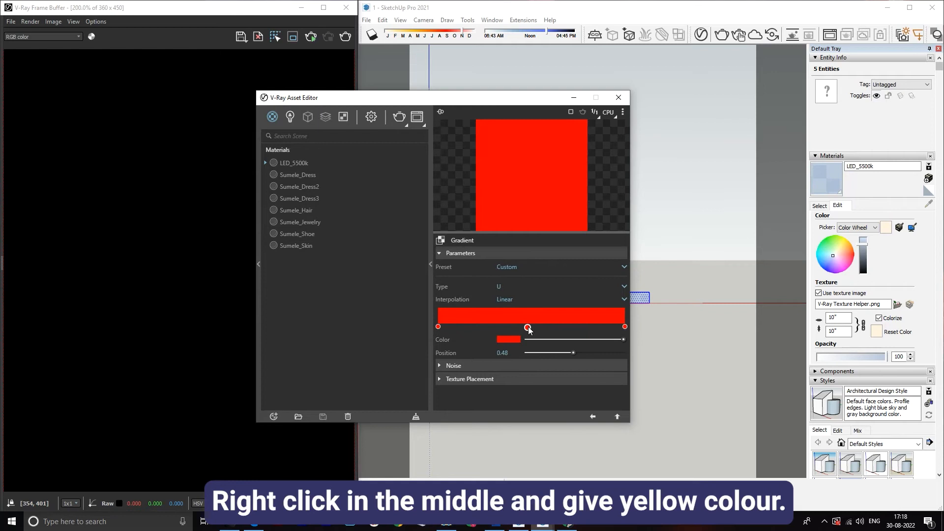
click(512, 340)
click(455, 197)
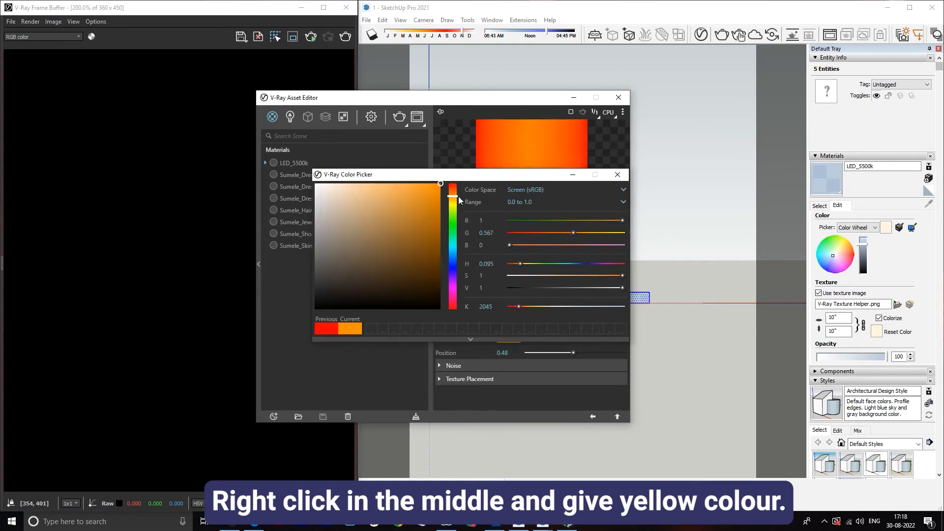
drag(427, 201, 434, 193)
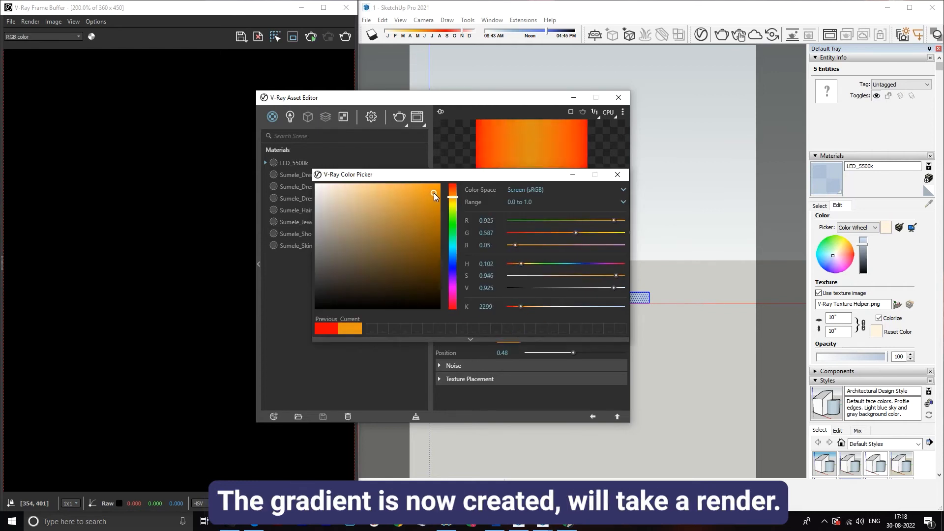
click(617, 174)
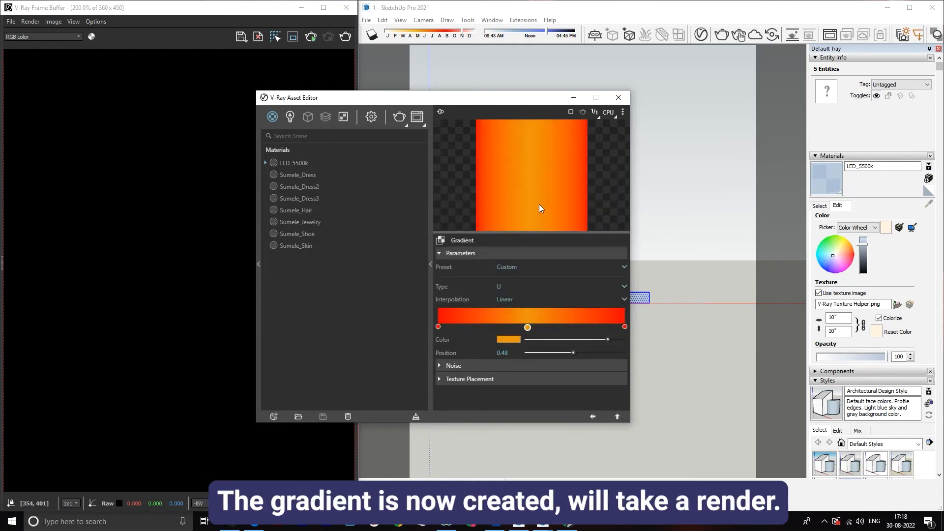
- Render the scene and examine the direction of the gradient on the rectangle
click(347, 41)
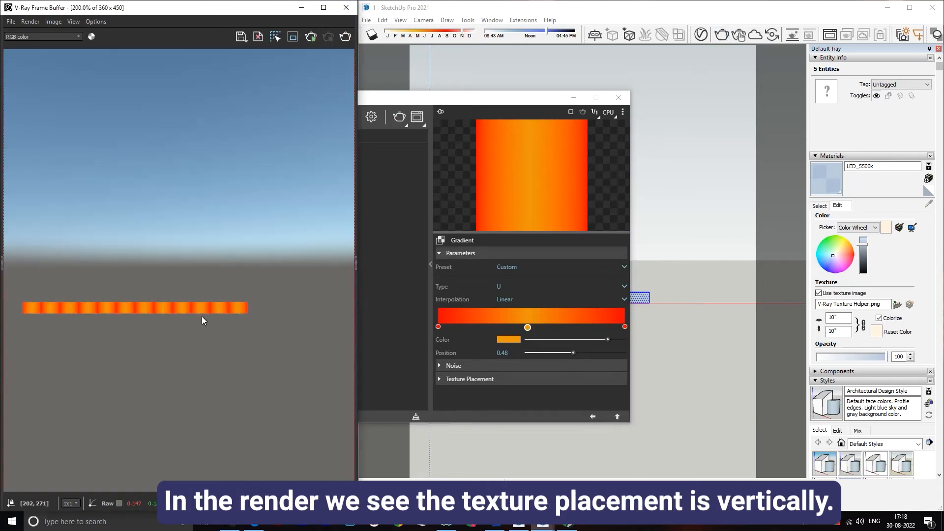
scroll(197, 315, down, 1)
scroll(196, 314, up, 2)
scroll(196, 314, down, 2)
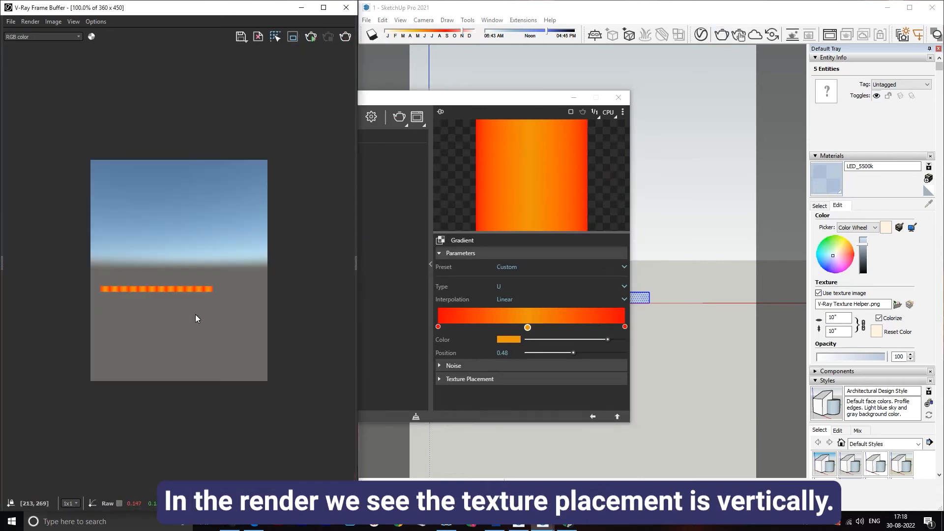
scroll(196, 314, up, 1)
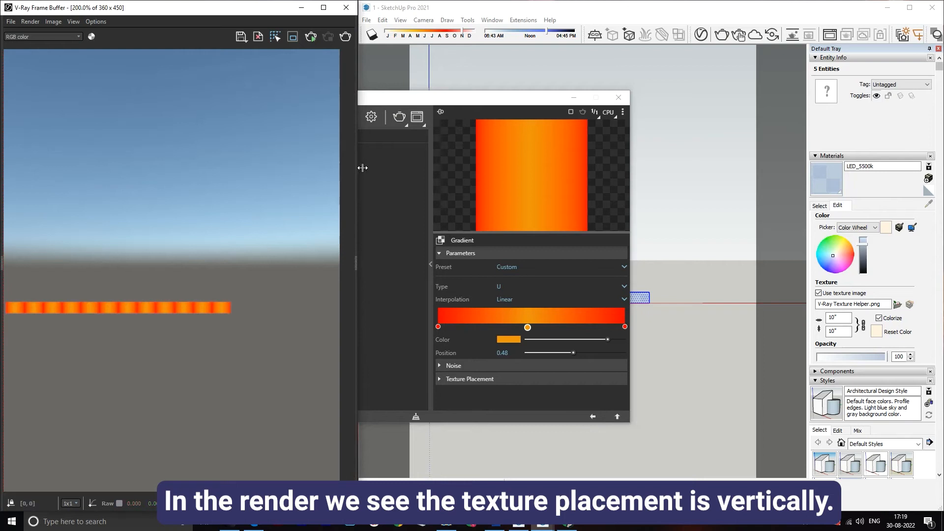
- Set the gradient type to V, keeping Linear interpolation, and render the scene again
click(516, 286)
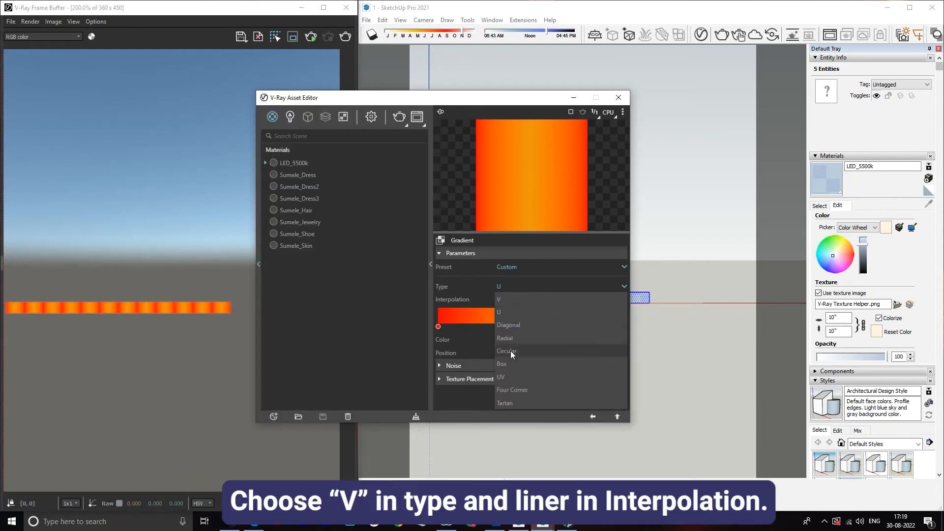
click(509, 325)
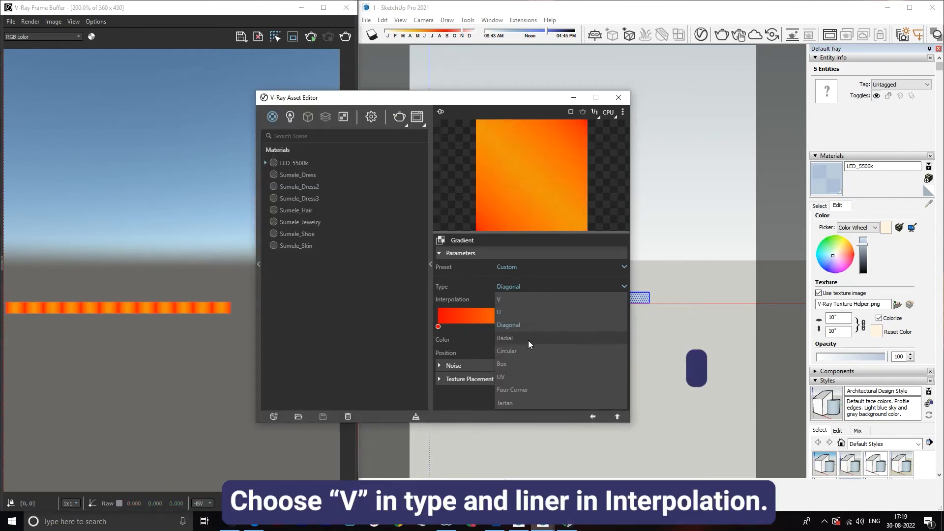
click(524, 302)
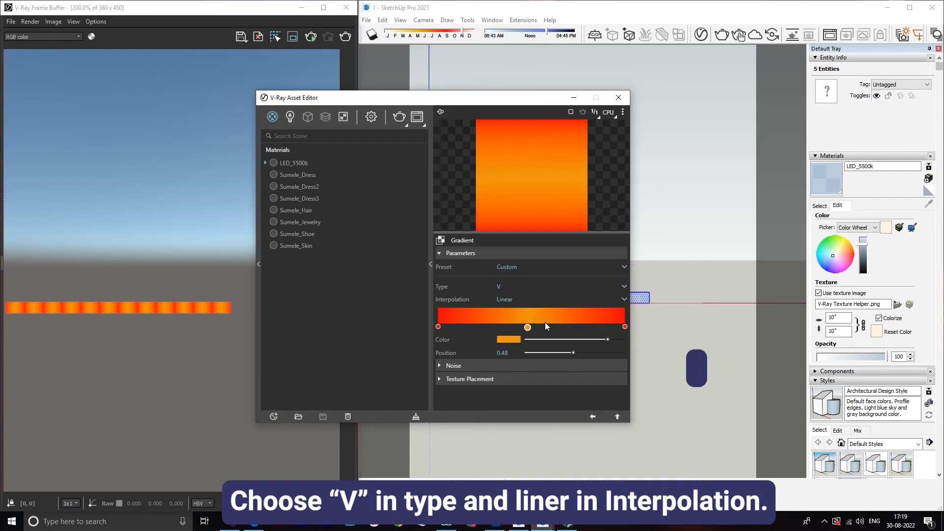
click(347, 37)
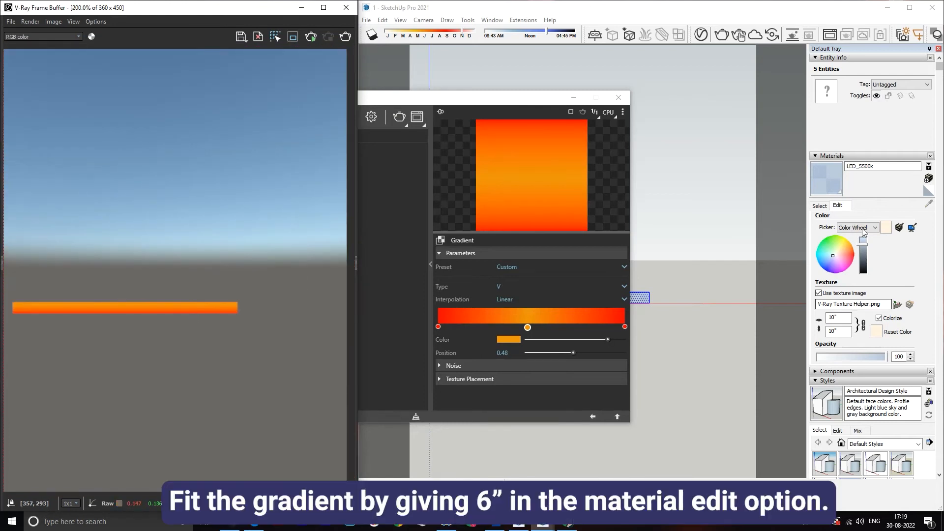
- Set the LED_5500k texture size to 6" and render again to check the gradient's fit on the rectangle
double_click(836, 317)
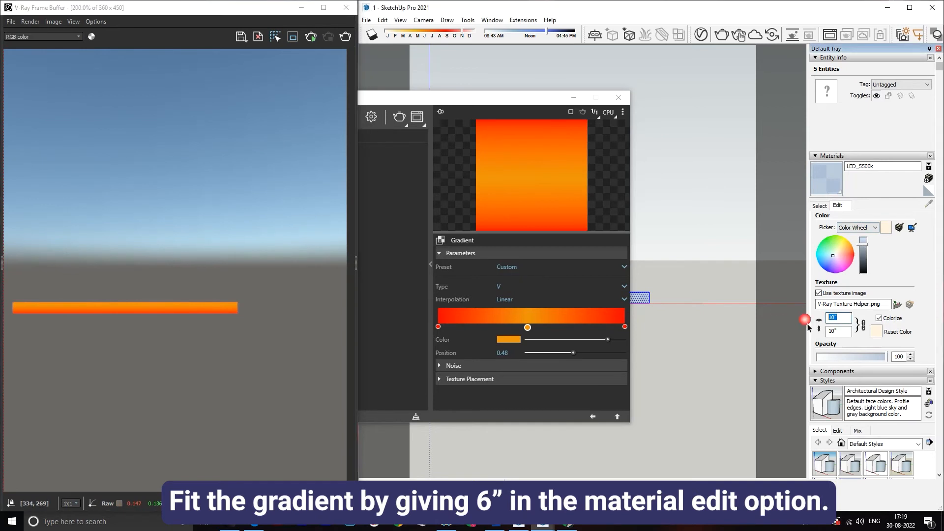
text(6)
click(346, 37)
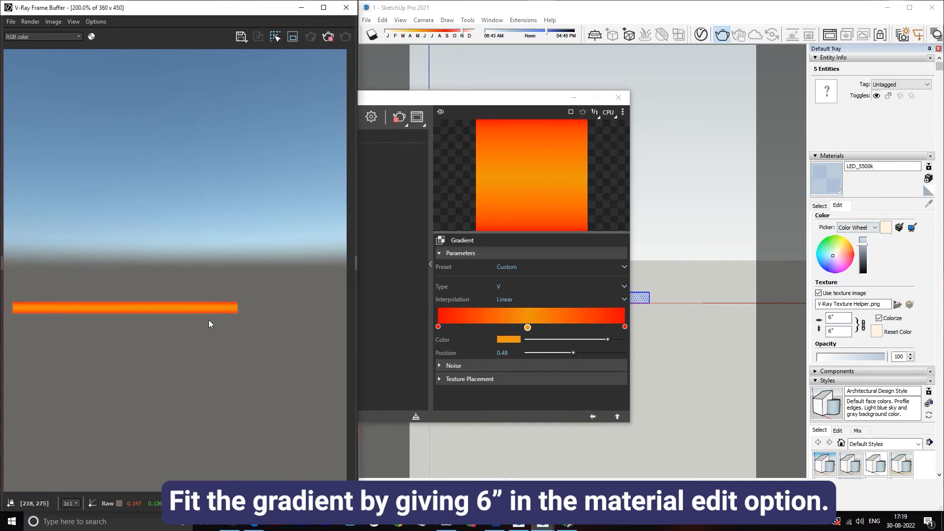
scroll(209, 311, up, 2)
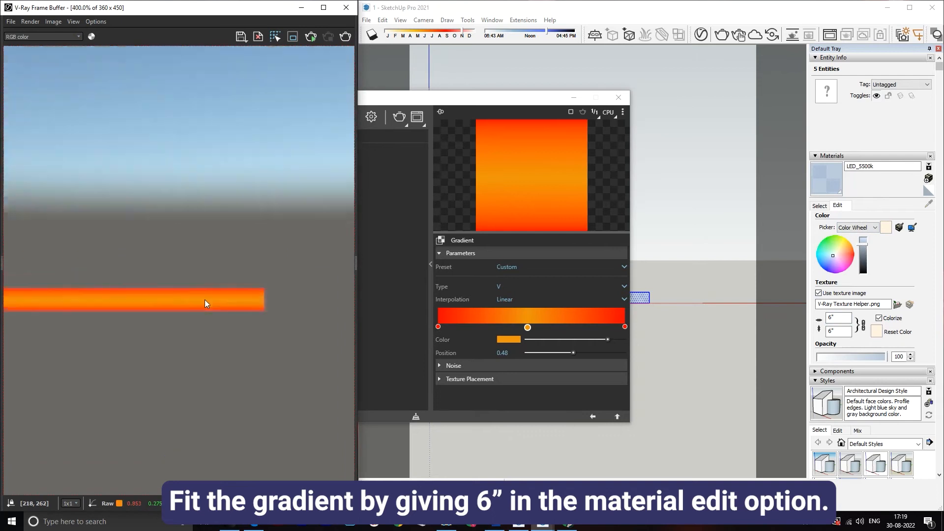
scroll(204, 300, down, 2)
- Enable custom orientation for SunLight, set its vertical angle to about -30.3 for a night view, and render the scene
click(439, 101)
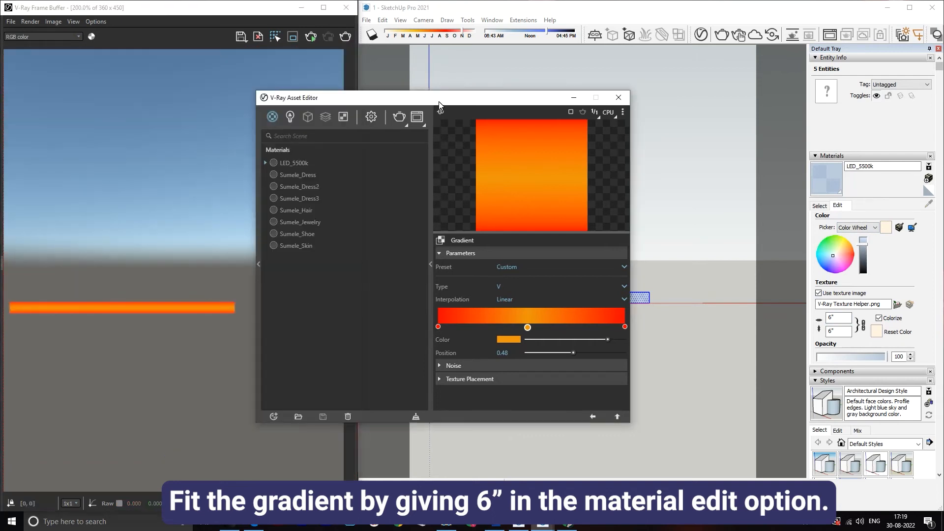
click(290, 117)
click(298, 163)
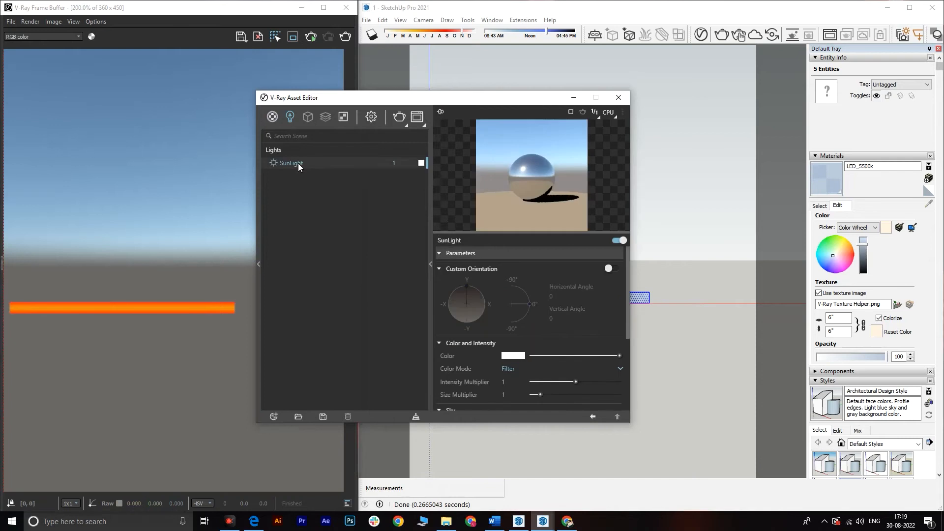
click(611, 268)
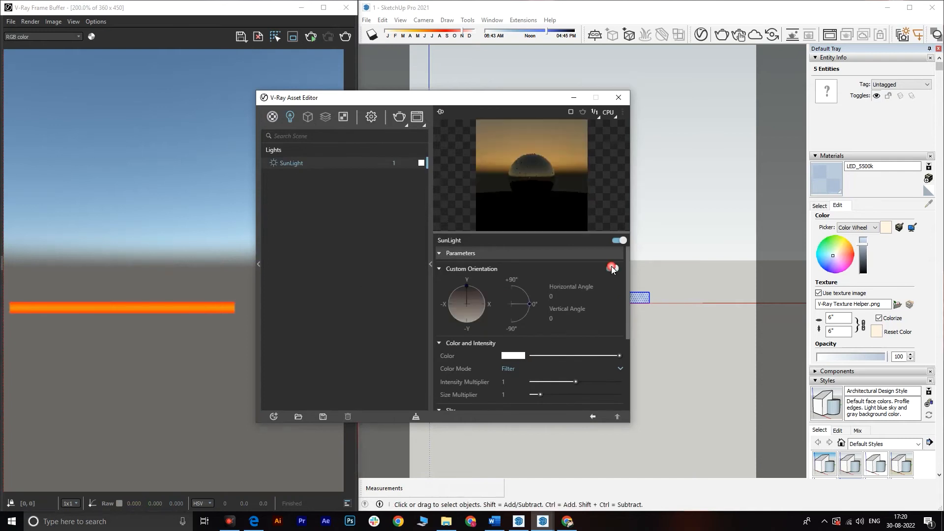
drag(530, 304, 527, 316)
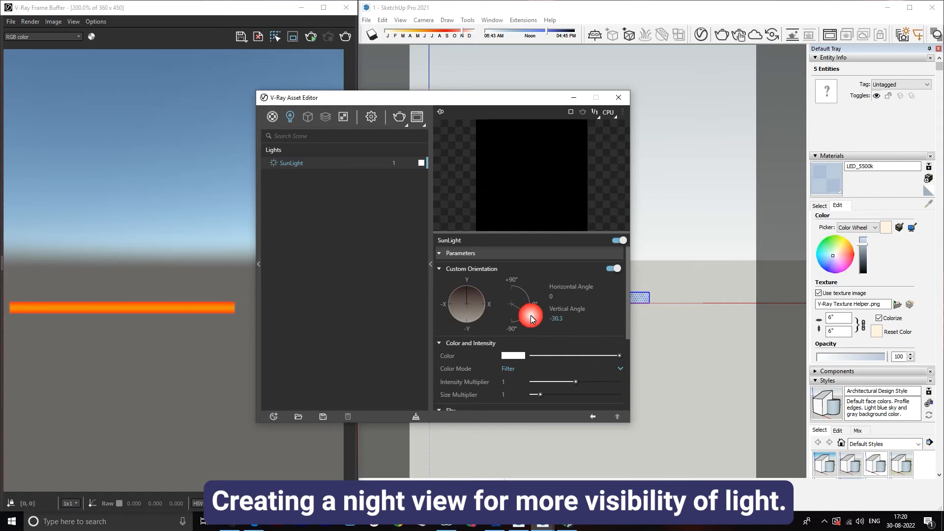
click(345, 37)
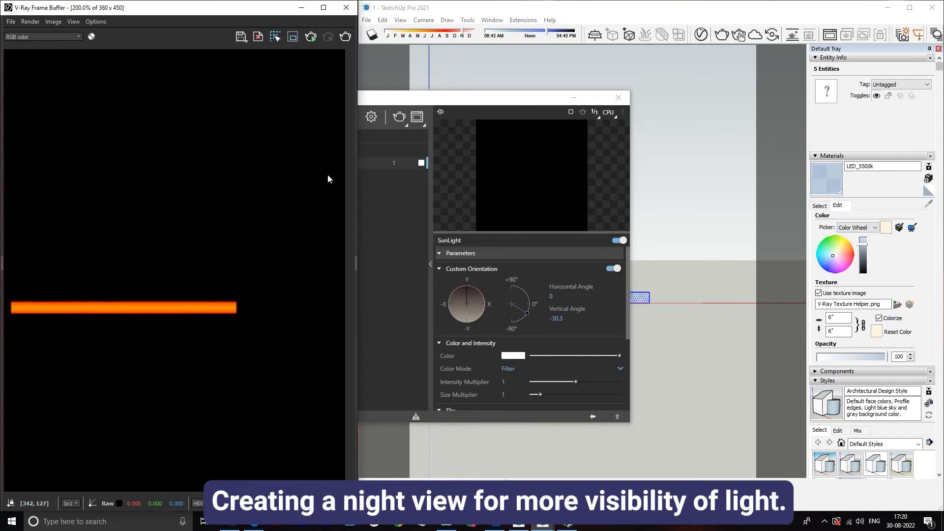
- Show the render's Lens Effects layer with the bloom/glare effect enabled and check the strip for glow
click(356, 196)
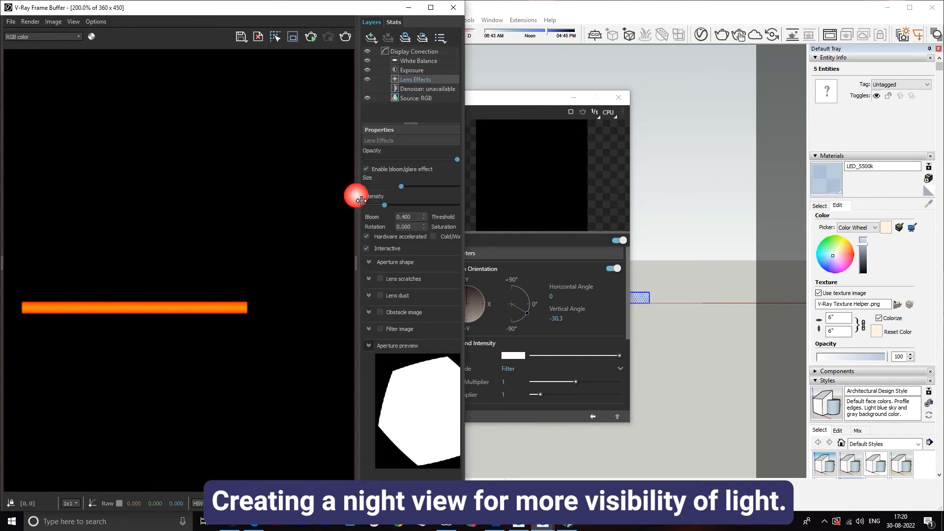
drag(464, 178, 479, 178)
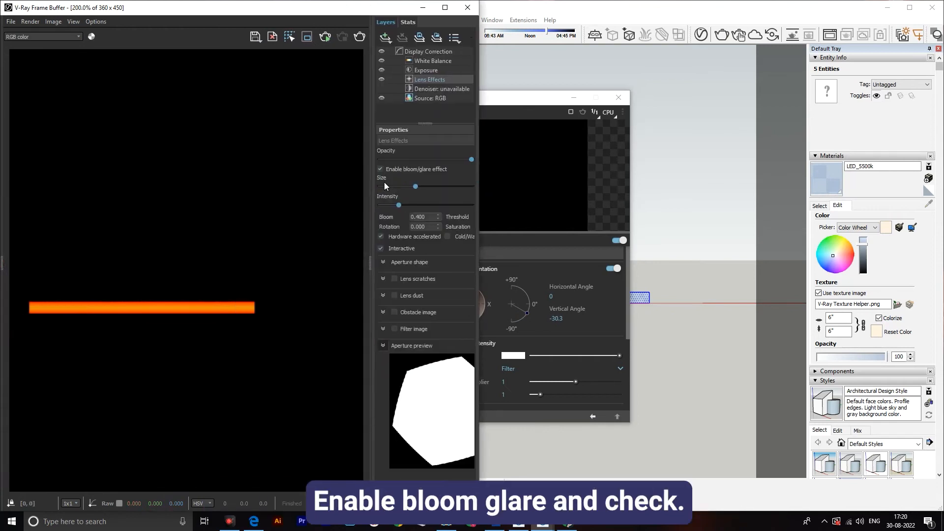
drag(372, 188, 358, 188)
click(382, 87)
click(400, 80)
click(368, 79)
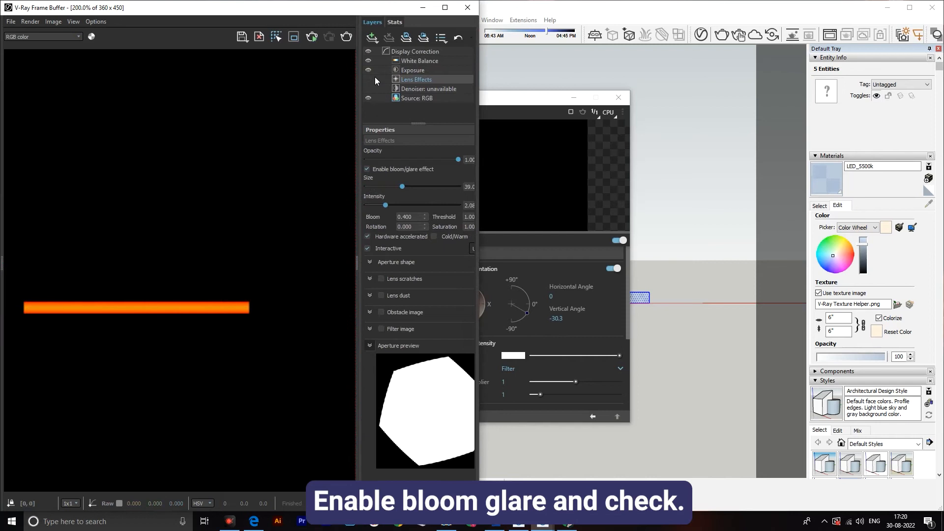
click(368, 170)
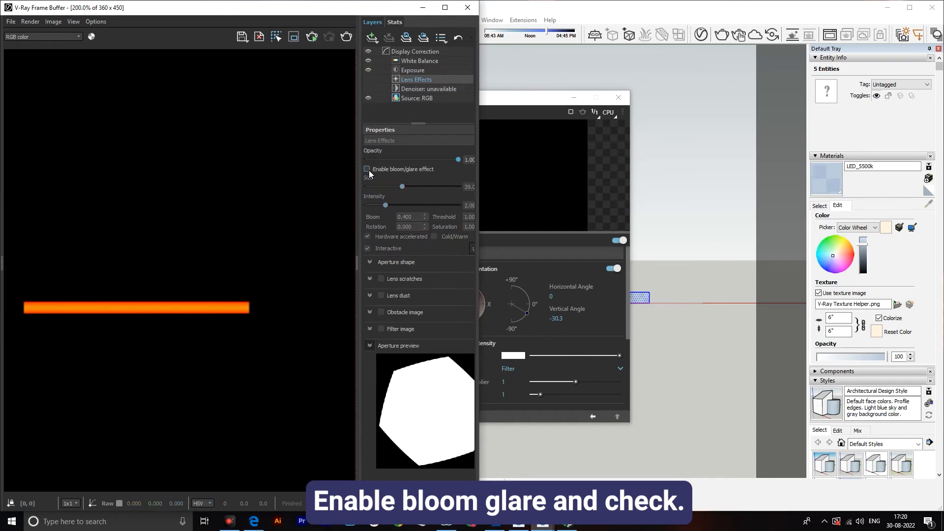
click(368, 169)
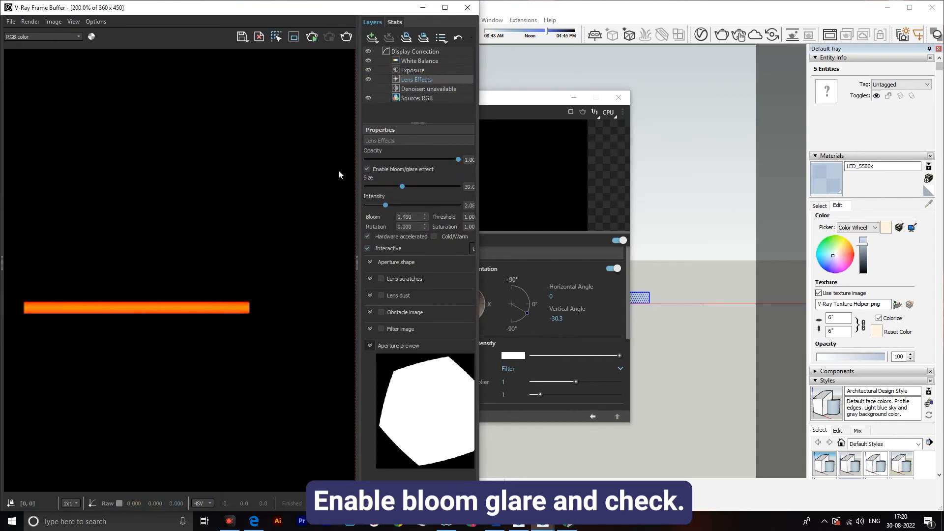
scroll(203, 311, up, 2)
scroll(203, 312, down, 3)
scroll(203, 312, up, 1)
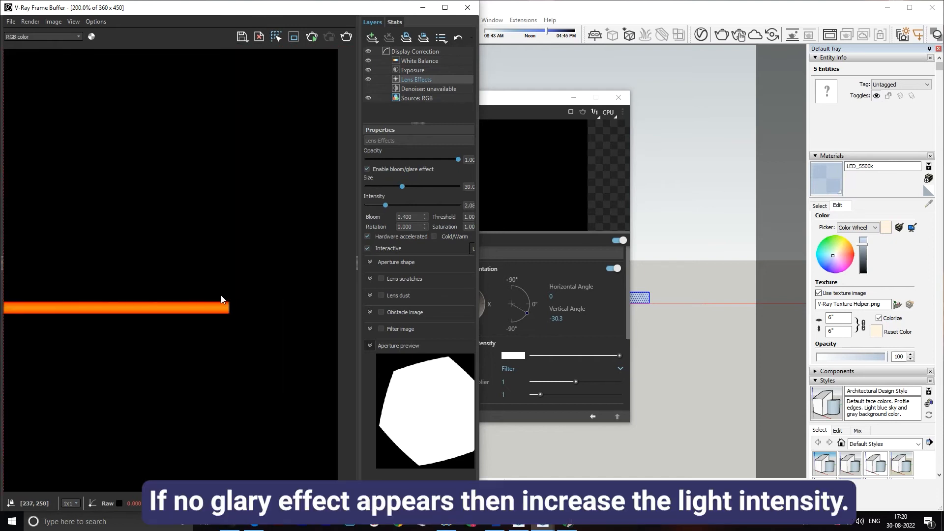
scroll(185, 292, down, 1)
scroll(185, 290, up, 1)
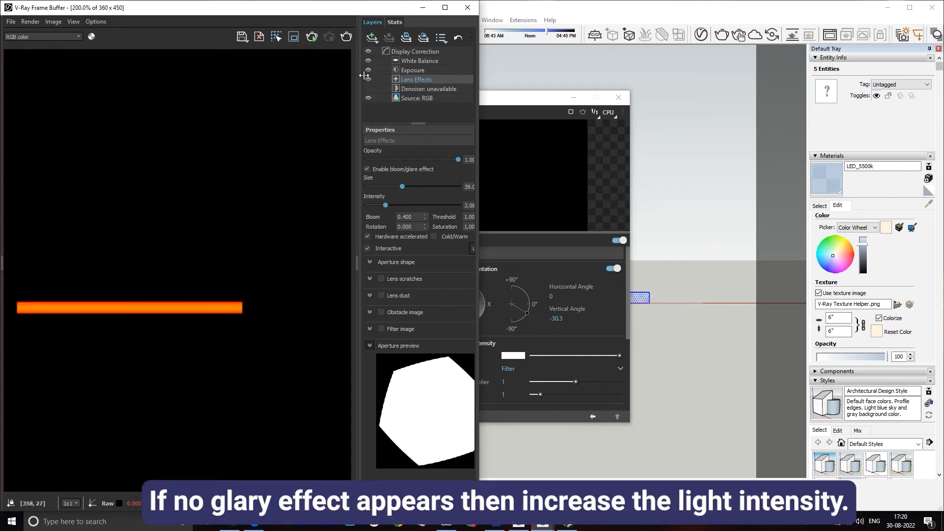
- Set the emissive intensity of LED_5500k to 8 and render the scene again
click(511, 100)
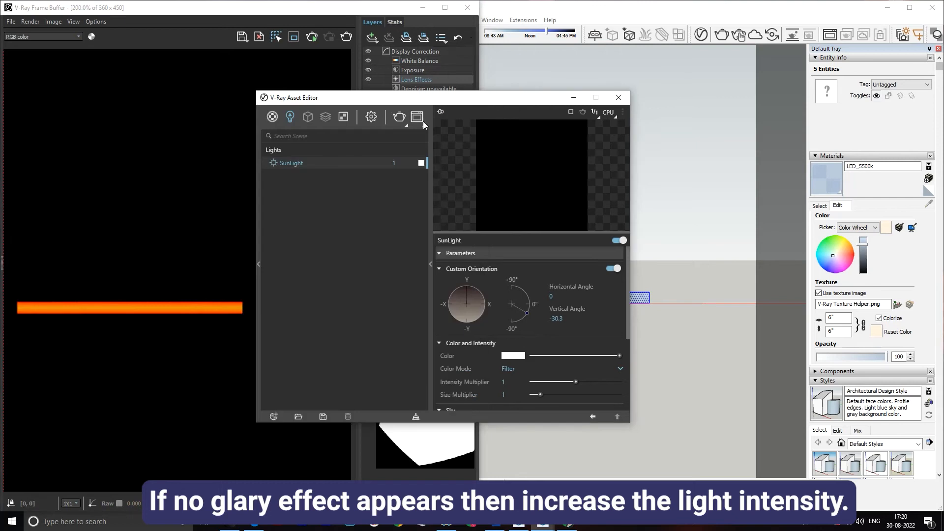
click(272, 116)
click(296, 163)
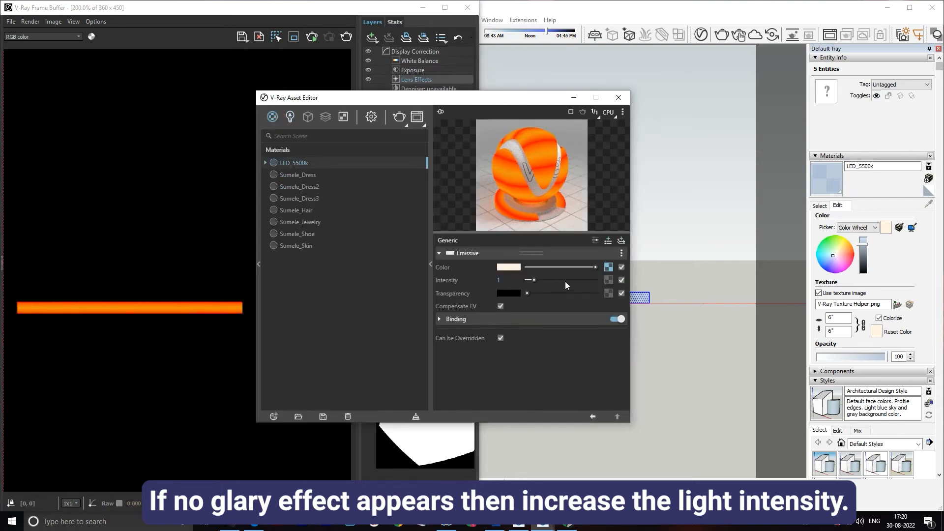
double_click(499, 280)
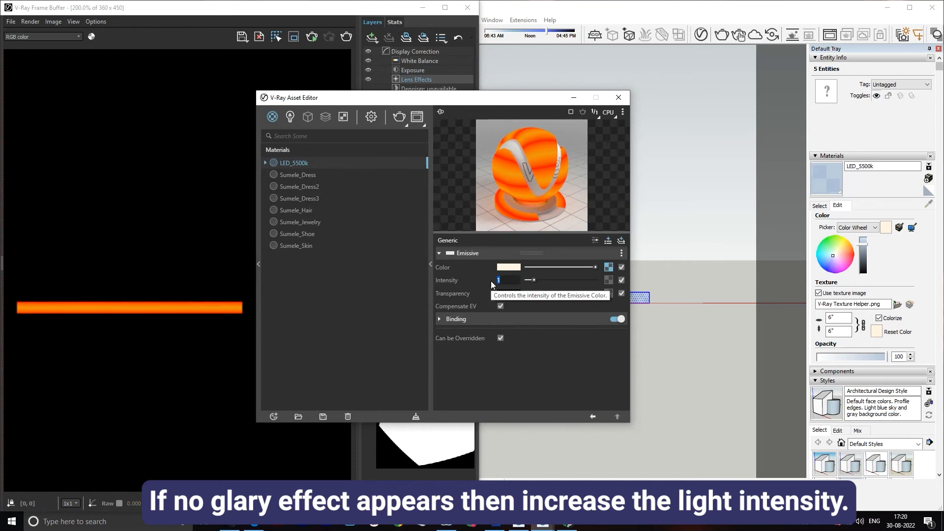
text(8)
key(Return)
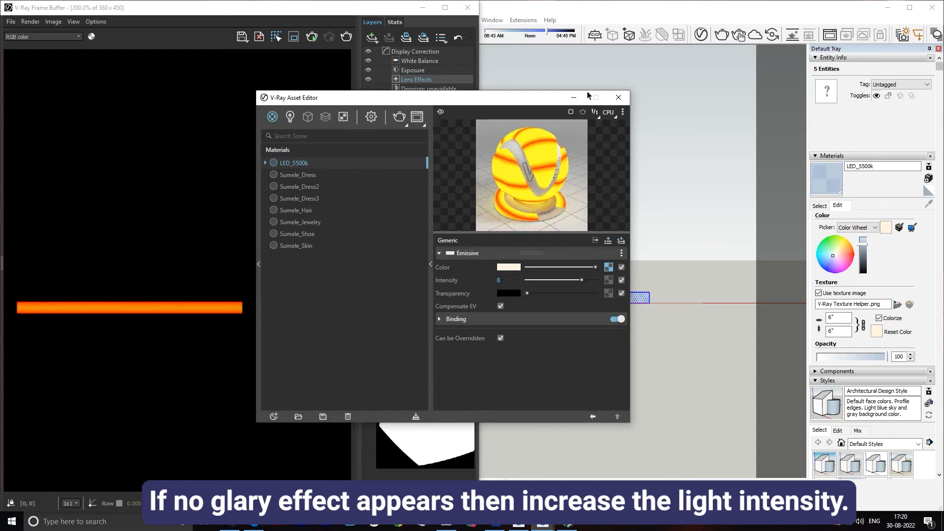
click(577, 99)
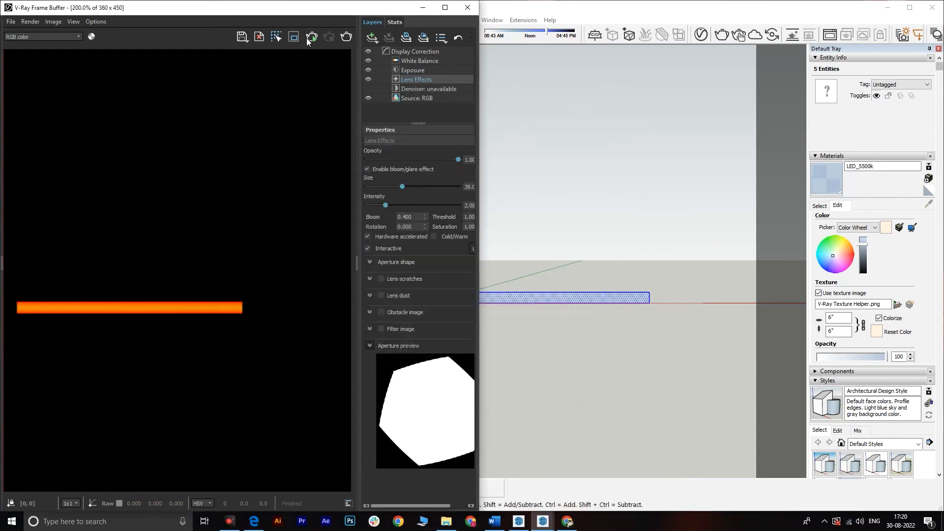
click(346, 37)
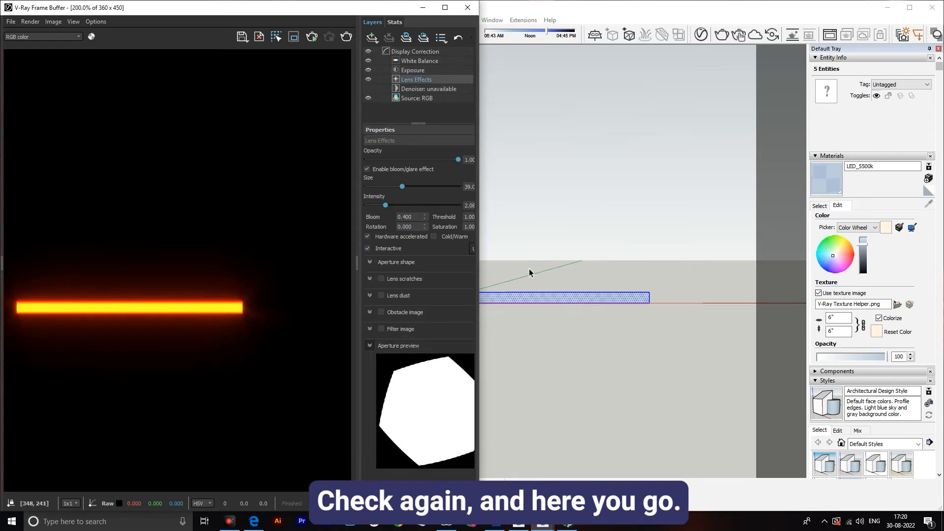
- Open the gradient texture assigned to the emissive colour of LED_5500k
click(716, 37)
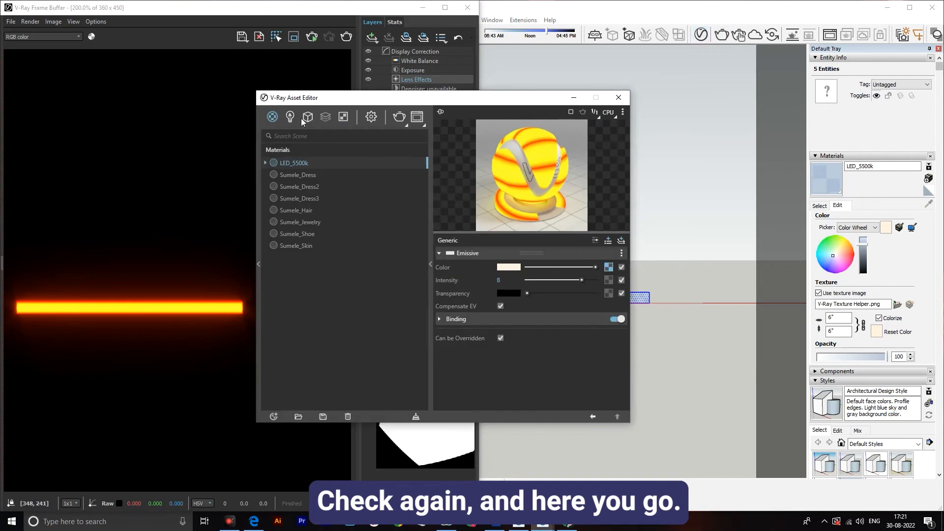
click(608, 267)
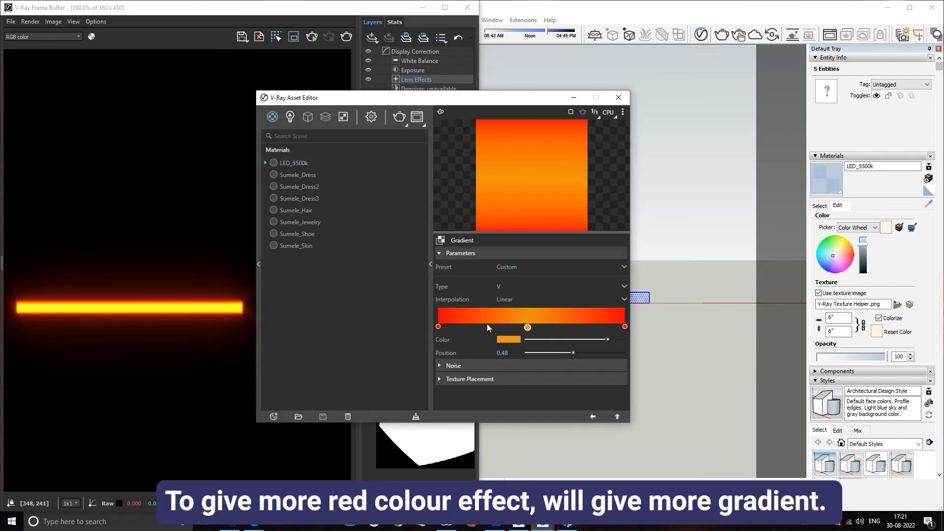
- Try the Exponential Up and Bump interpolations on the gradient before returning it to Linear
click(510, 304)
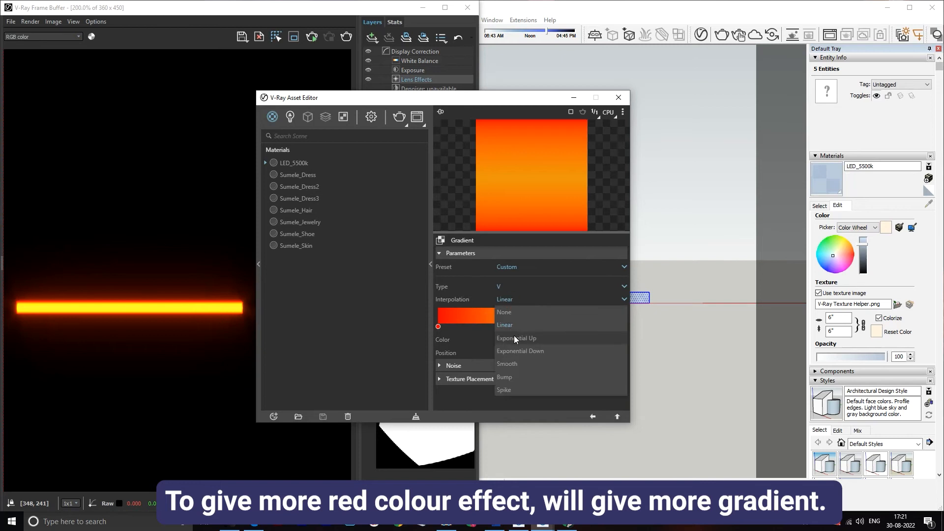
click(517, 337)
click(527, 301)
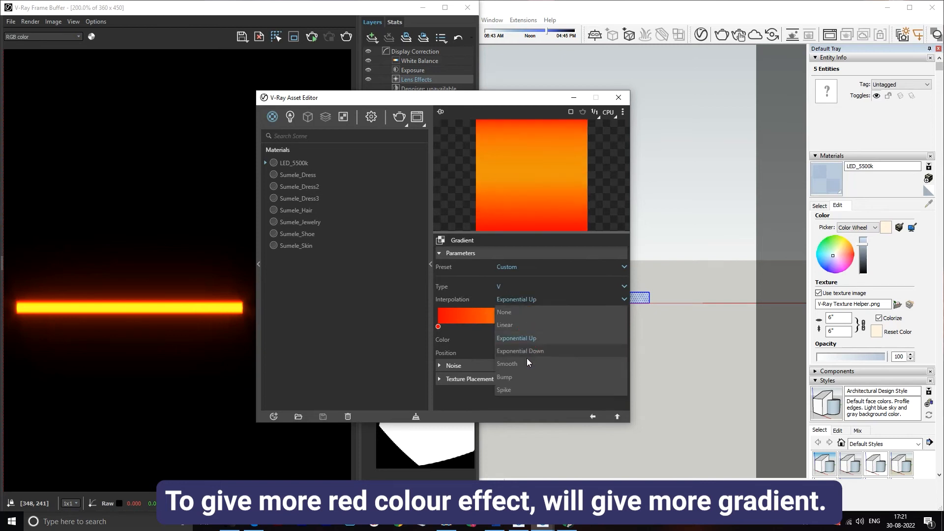
click(521, 377)
click(527, 299)
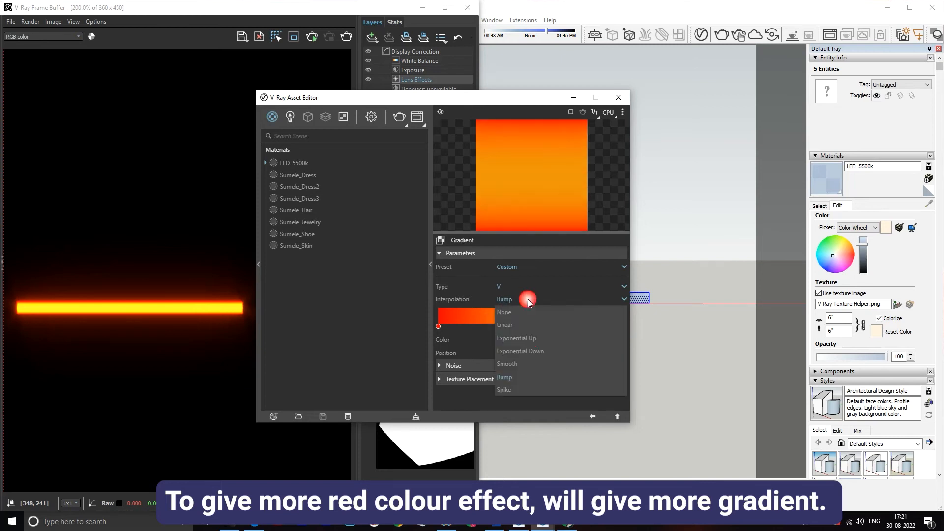
click(527, 327)
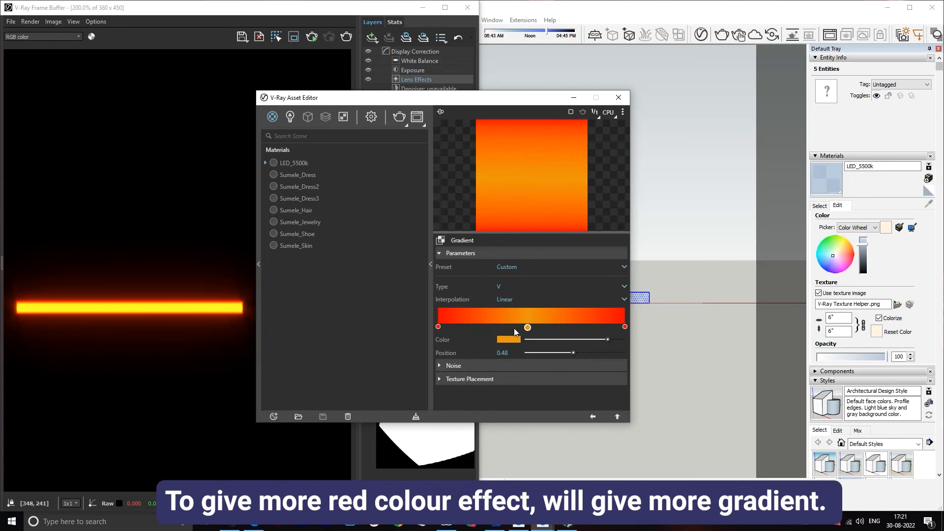
- Add an orange gradient stop on each side of the middle one, at positions of about 0.37 and 0.6
click(488, 322)
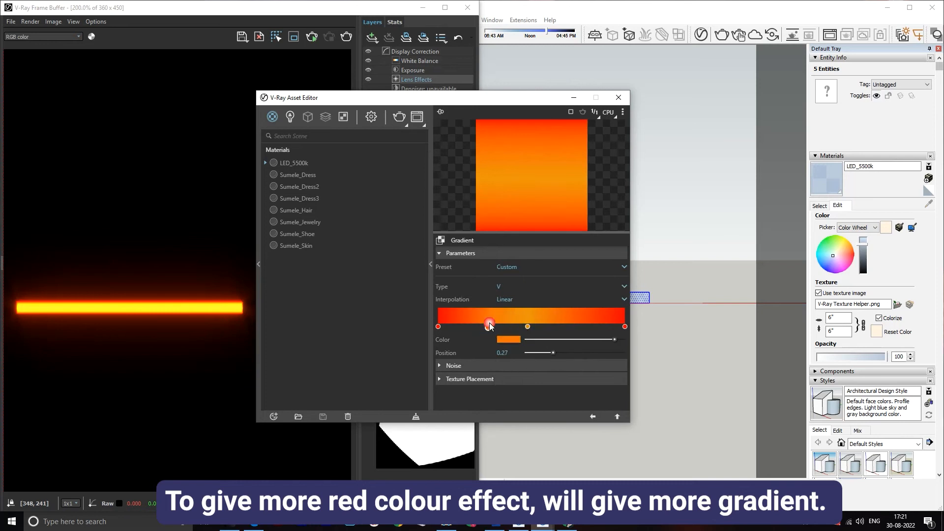
click(589, 324)
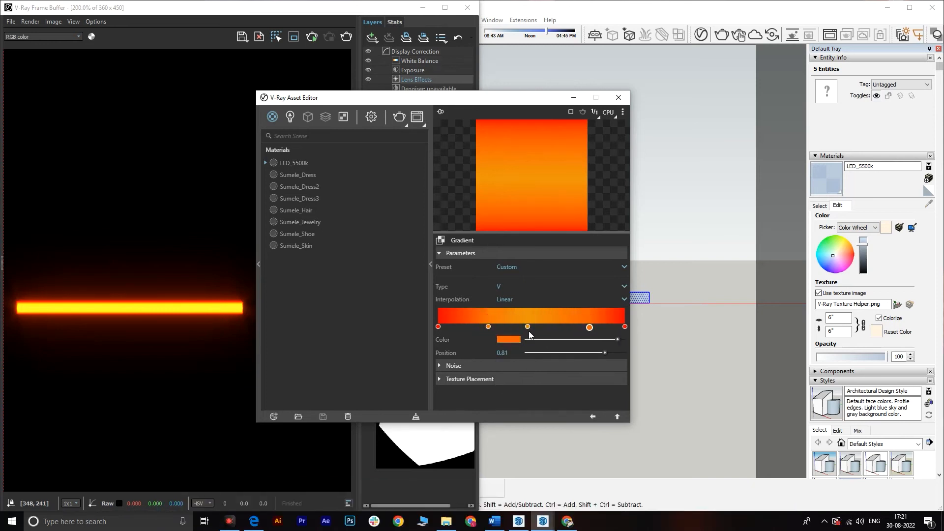
drag(490, 328, 498, 326)
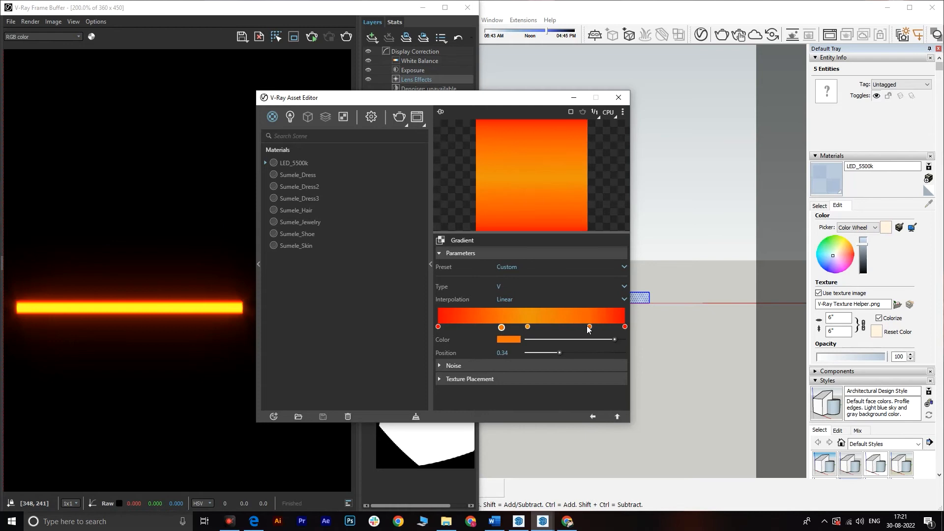
drag(589, 326, 507, 327)
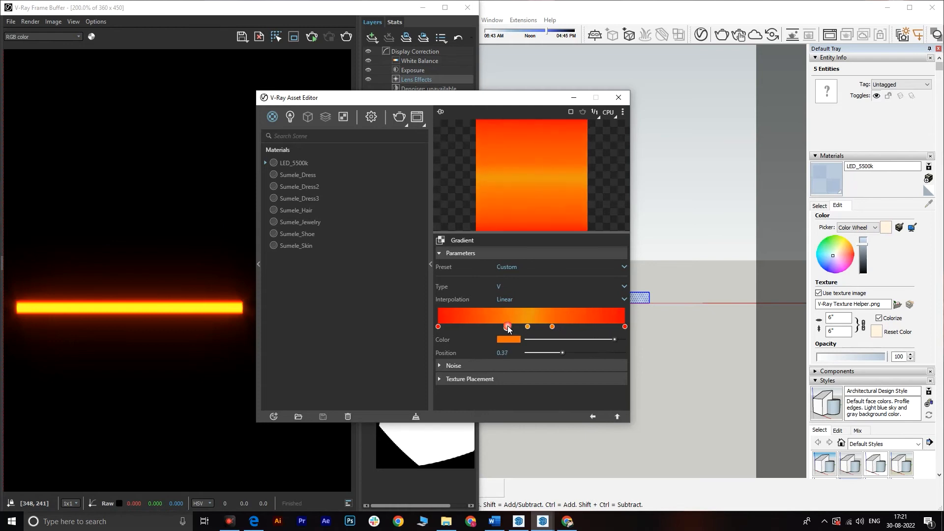
click(552, 327)
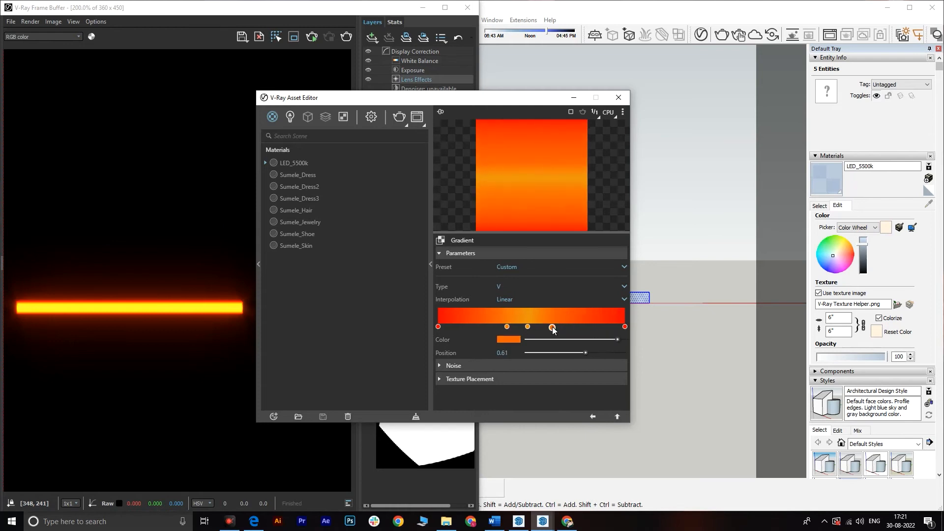
- Render the scene again and examine the red edges and glow of the strip up close and as a whole
click(338, 25)
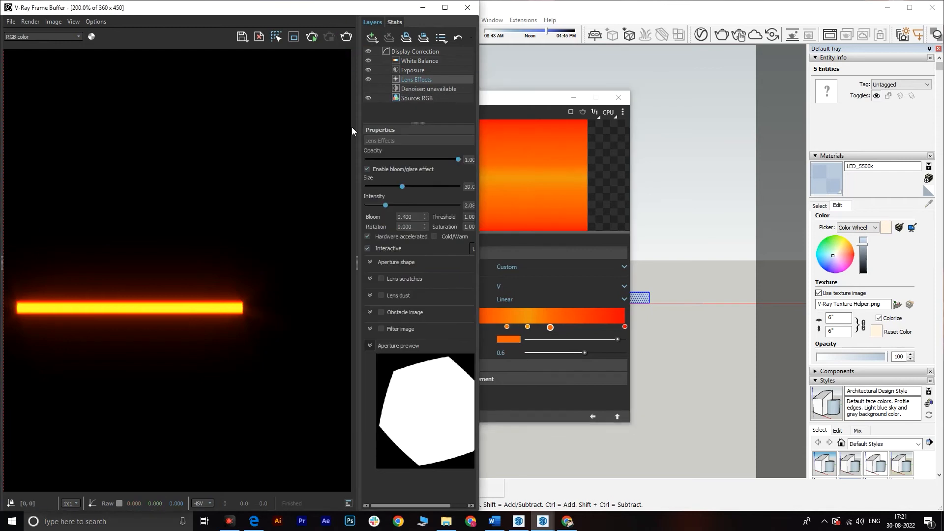
click(346, 38)
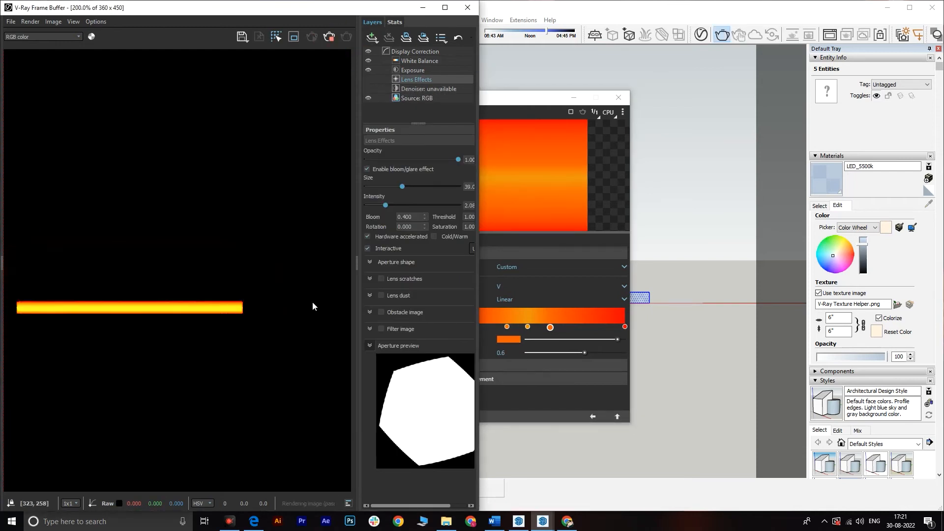
scroll(241, 306, down, 1)
scroll(145, 296, up, 1)
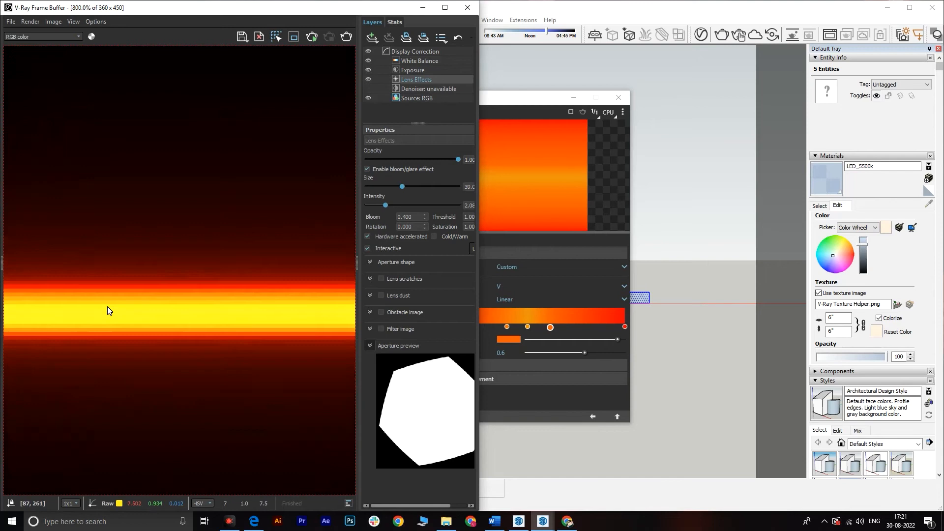
scroll(235, 325, down, 1)
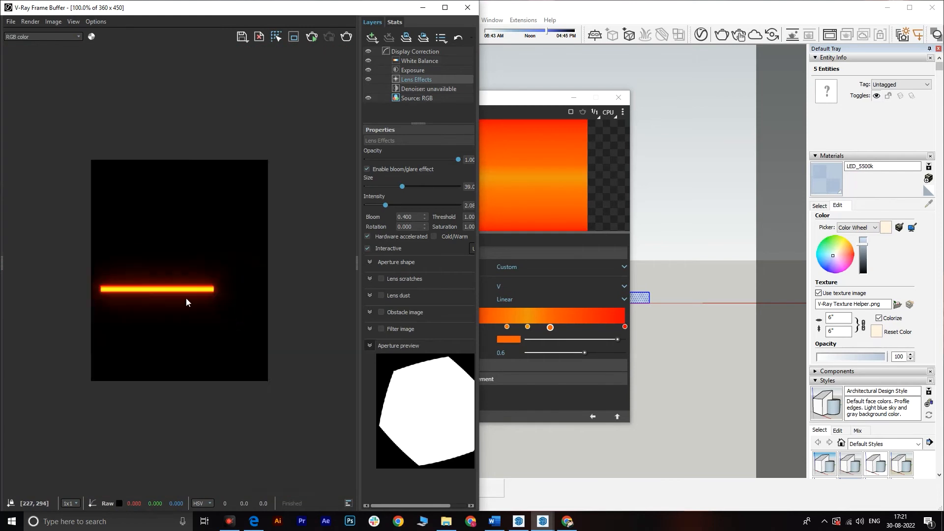
scroll(186, 300, up, 1)
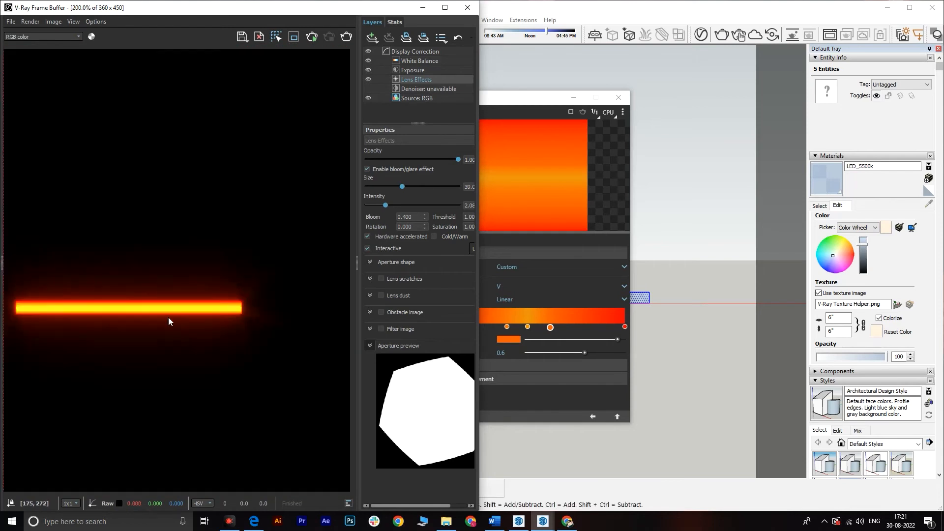
- Close the render and asset editor windows and make the selected strip light geometry a group
click(913, 6)
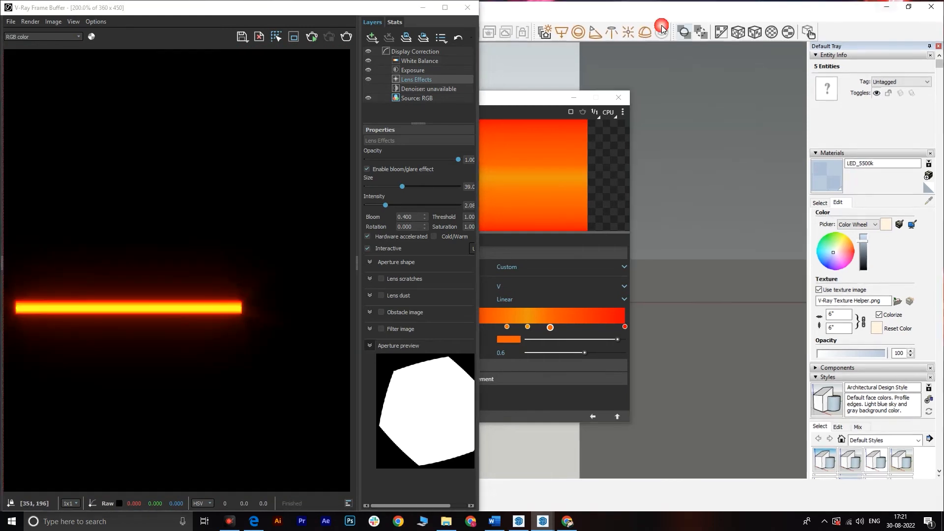
click(469, 7)
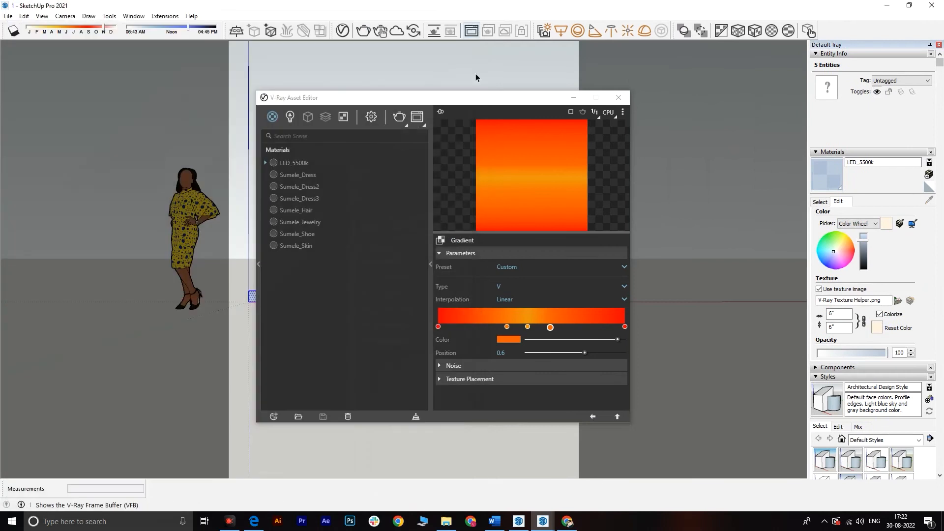
click(618, 98)
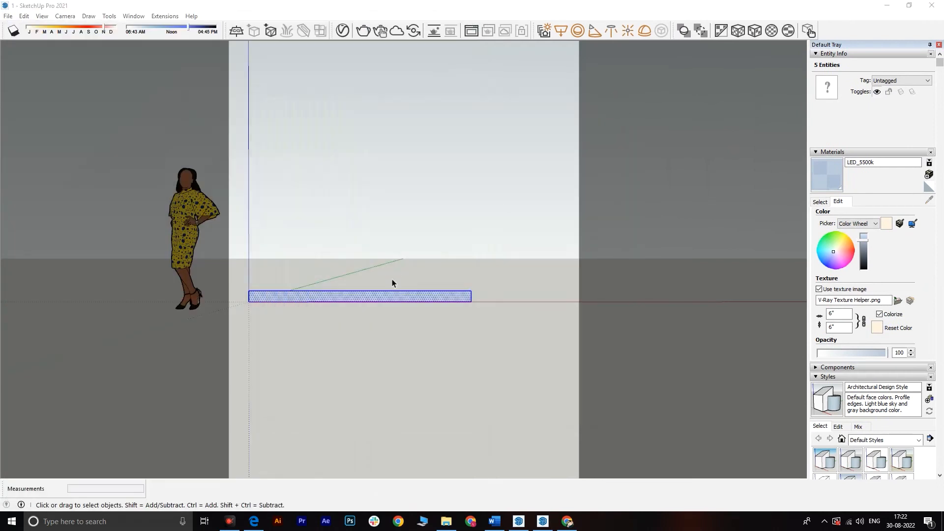
right_click(386, 294)
click(418, 379)
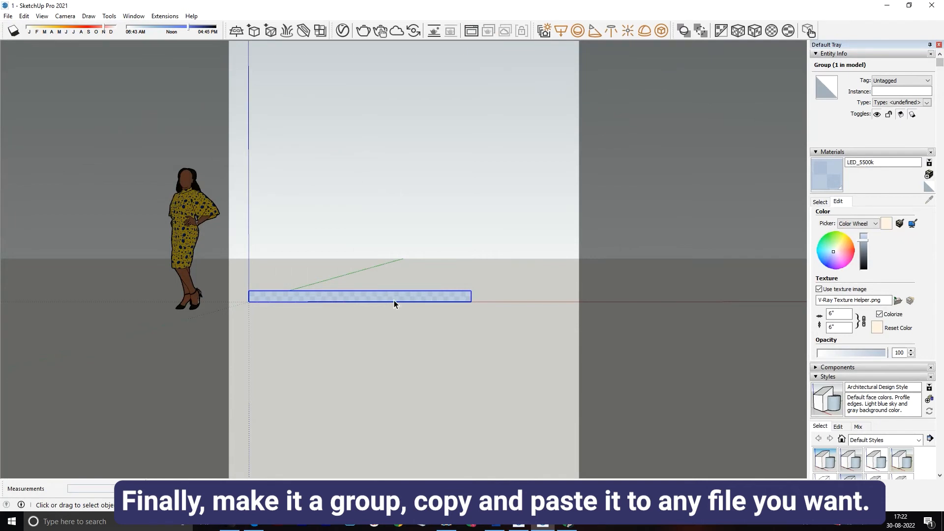
- Copy the strip light group into the Road (2) model, placing it on the road beside the near end of the planted median
click(518, 524)
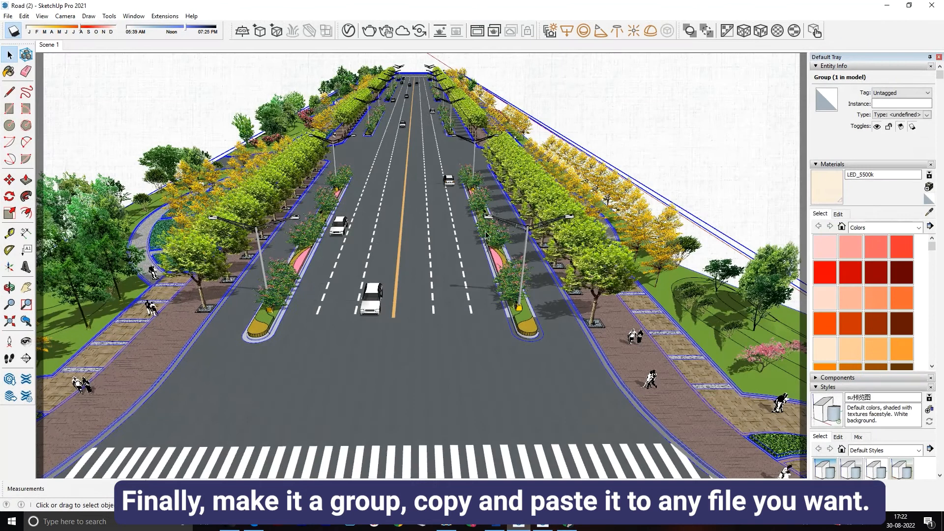
key(ctrl+v)
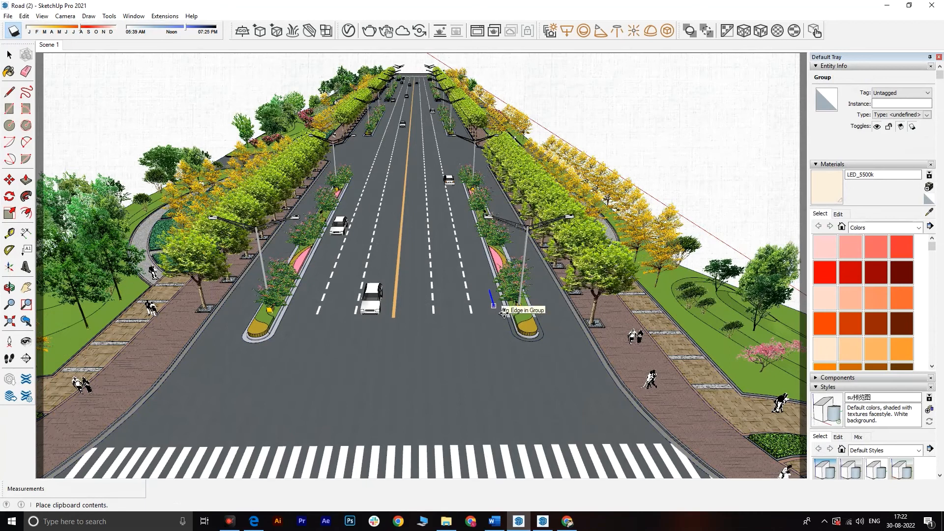
click(496, 305)
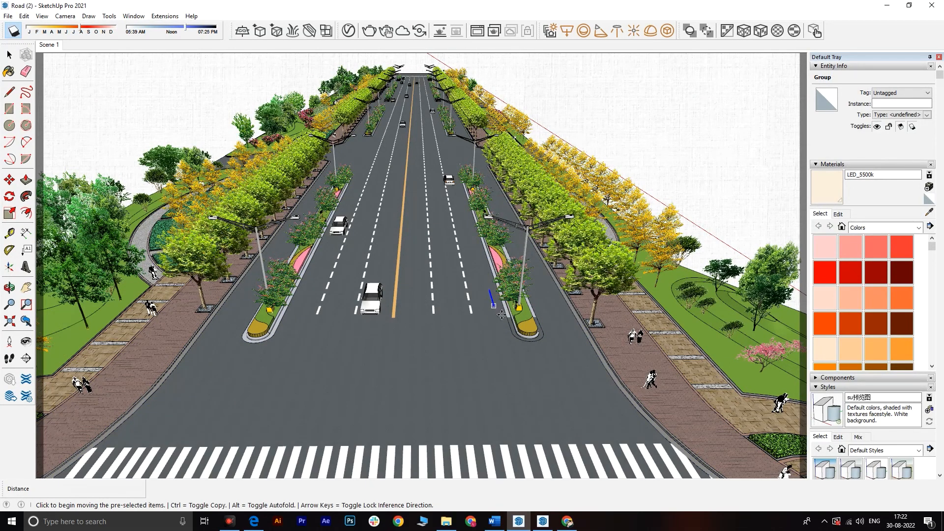
- Scale the strip light along its red axis by about 89.5 so it runs down the road, and return to Scene 1
scroll(497, 309, up, 3)
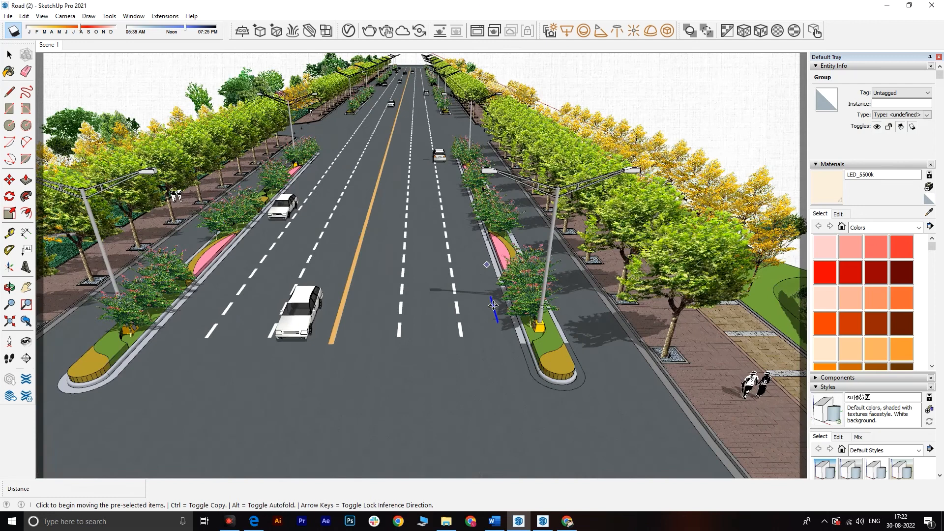
scroll(493, 305, up, 2)
middle_drag(494, 307, 632, 303)
scroll(574, 280, up, 5)
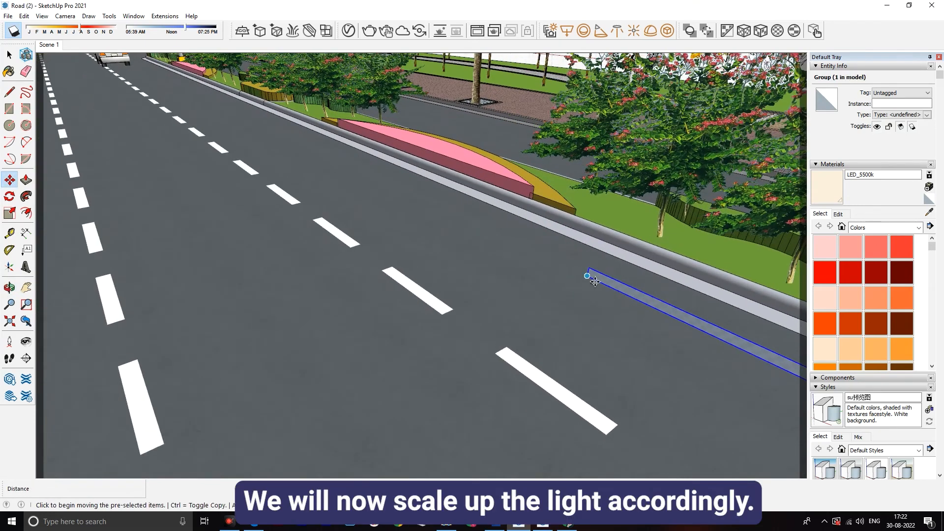
key(s)
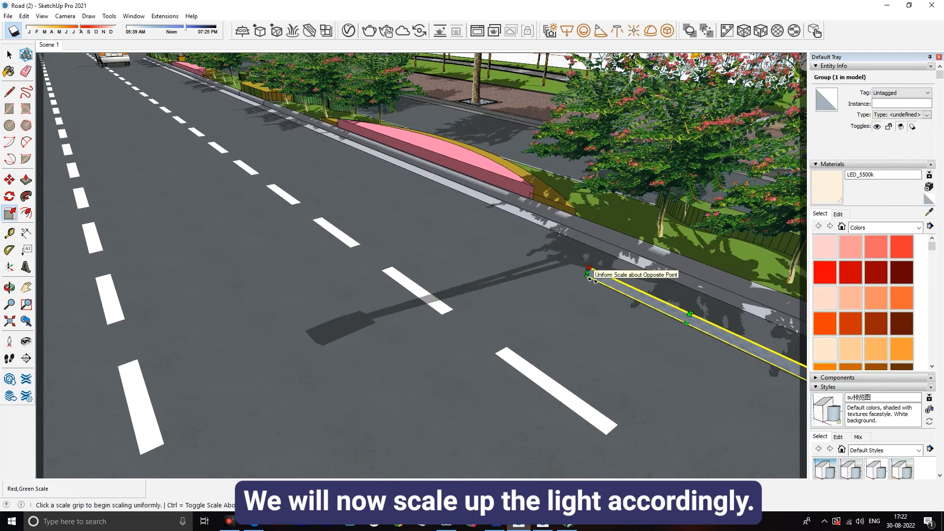
click(589, 273)
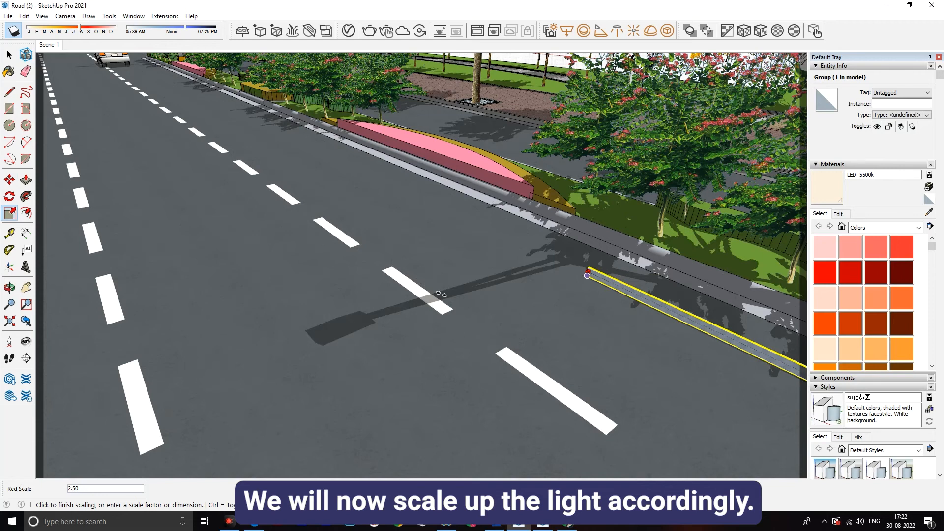
scroll(439, 294, down, 2)
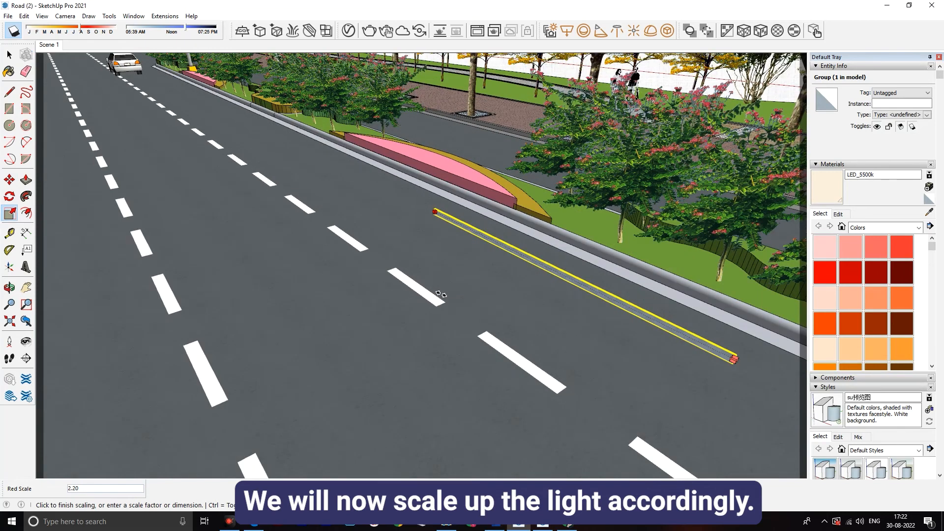
scroll(439, 293, down, 5)
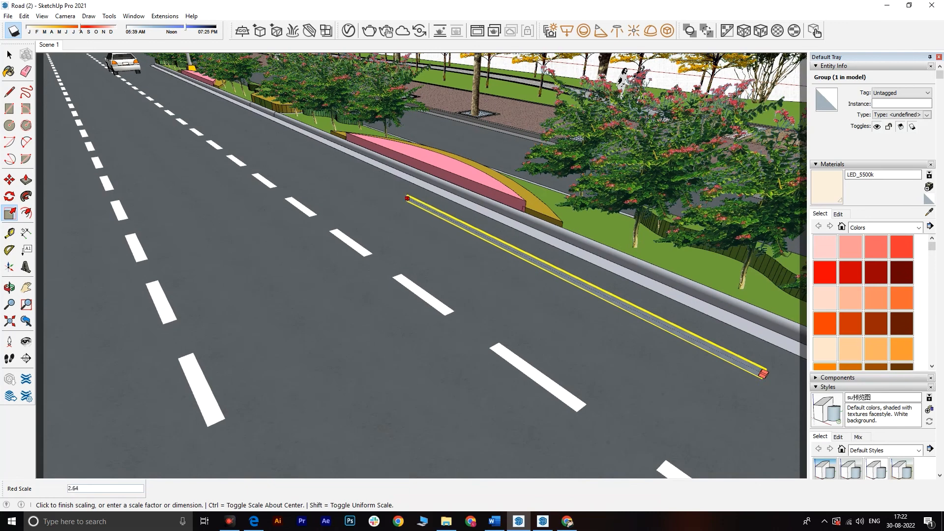
scroll(440, 293, down, 6)
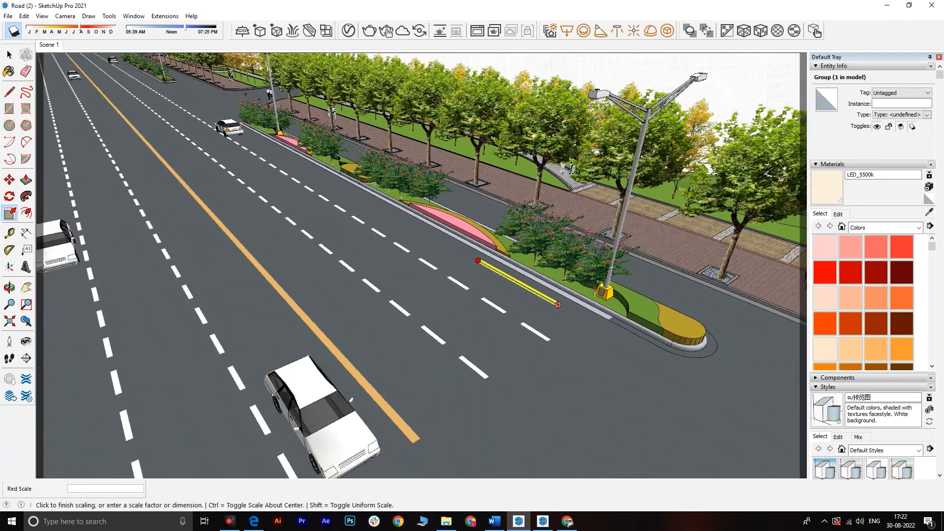
scroll(172, 92, up, 5)
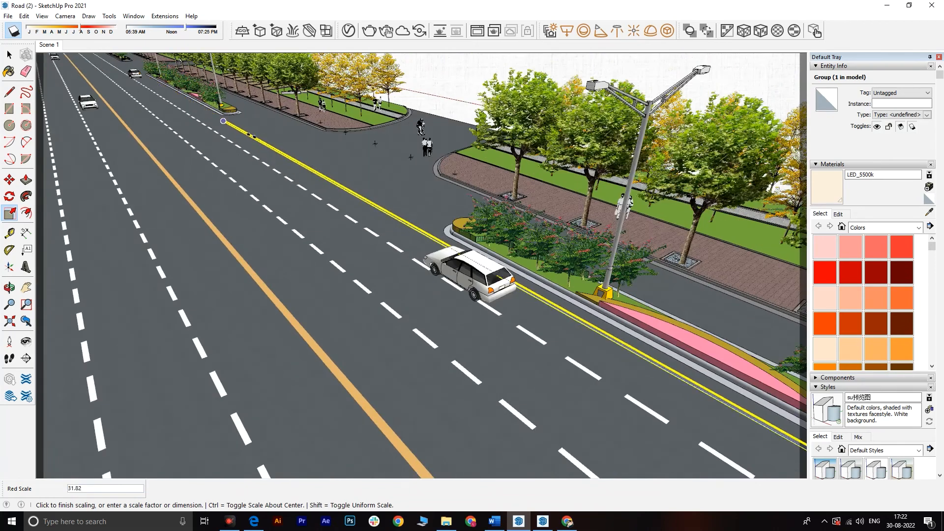
middle_drag(226, 120, 327, 191)
scroll(529, 269, down, 6)
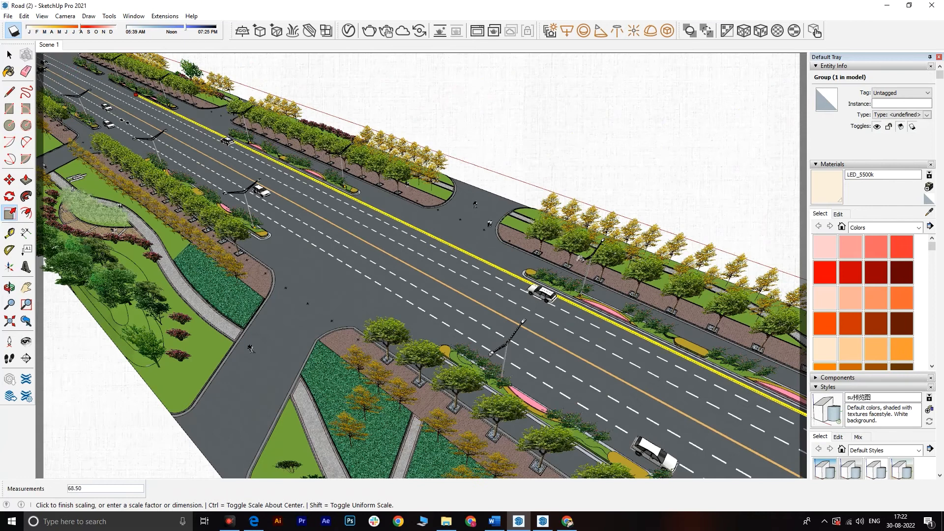
scroll(80, 78, up, 9)
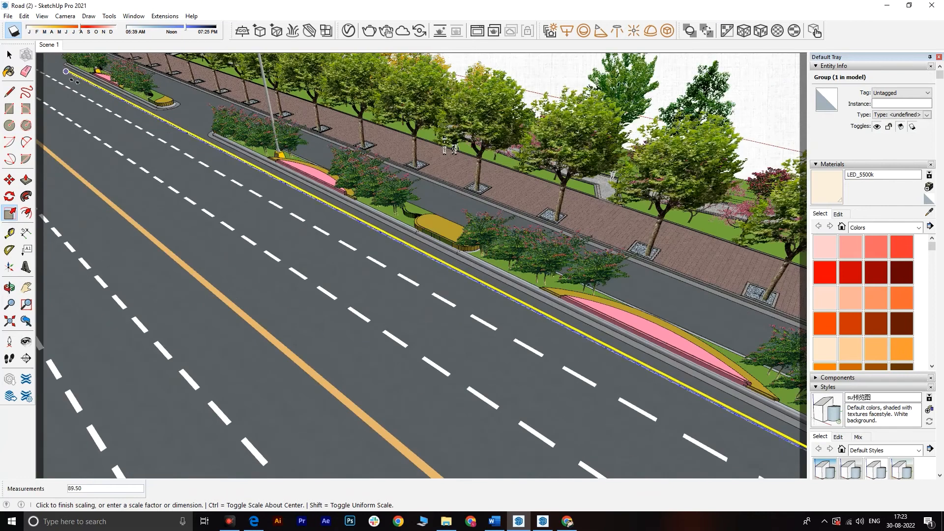
click(66, 69)
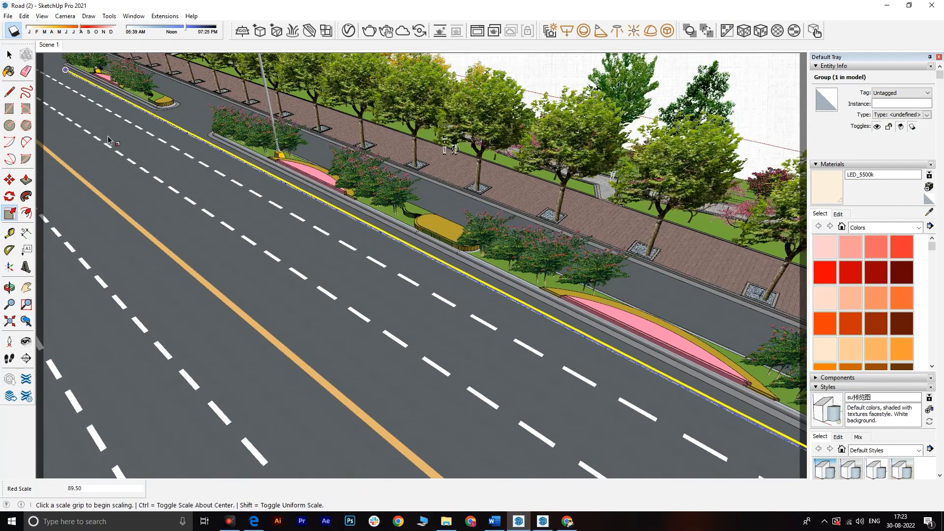
click(49, 45)
click(9, 58)
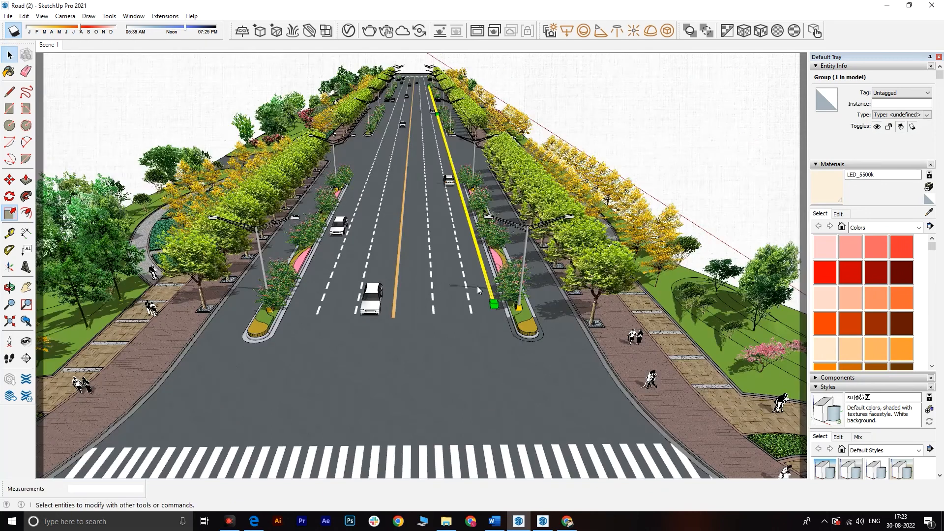
- Copy the long light strip about 1.8 m sideways within the same lane to form a pair of headlight trails
scroll(505, 310, up, 4)
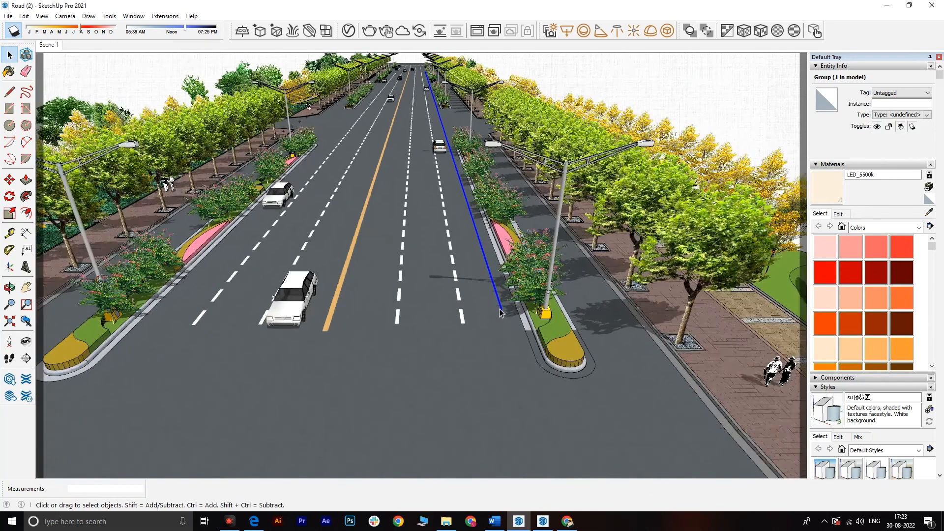
scroll(501, 311, up, 5)
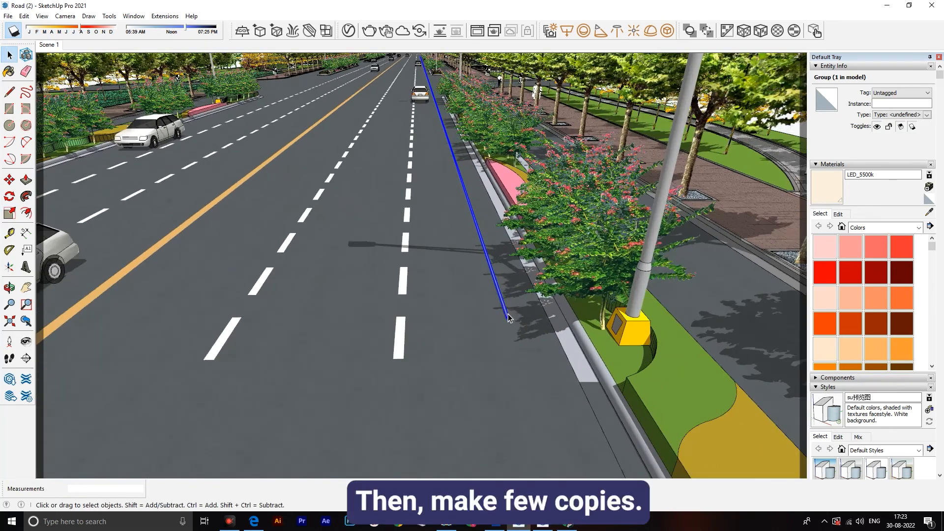
middle_drag(508, 317, 510, 320)
key(m)
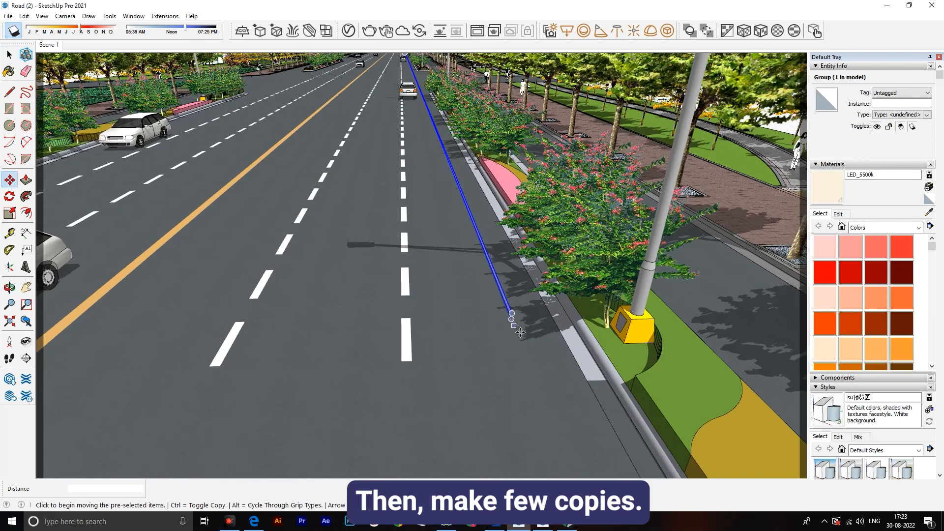
key(ctrl)
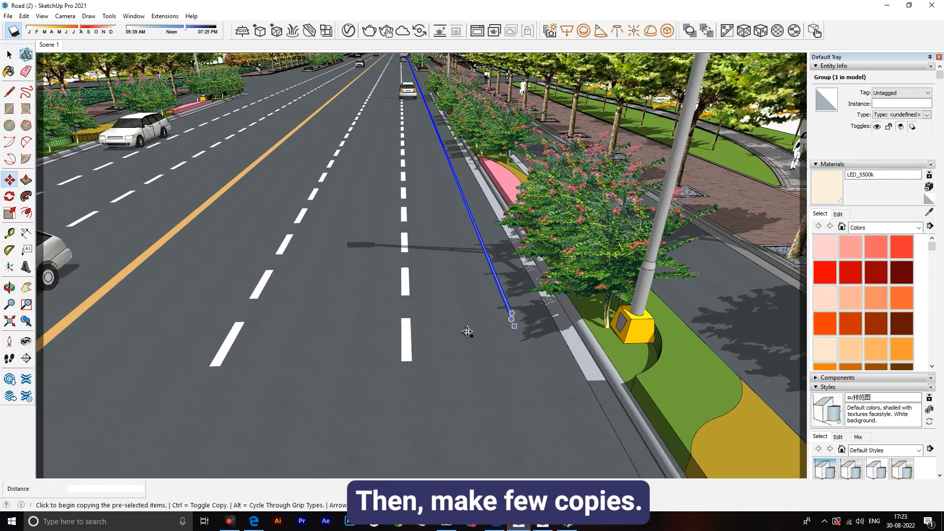
click(514, 326)
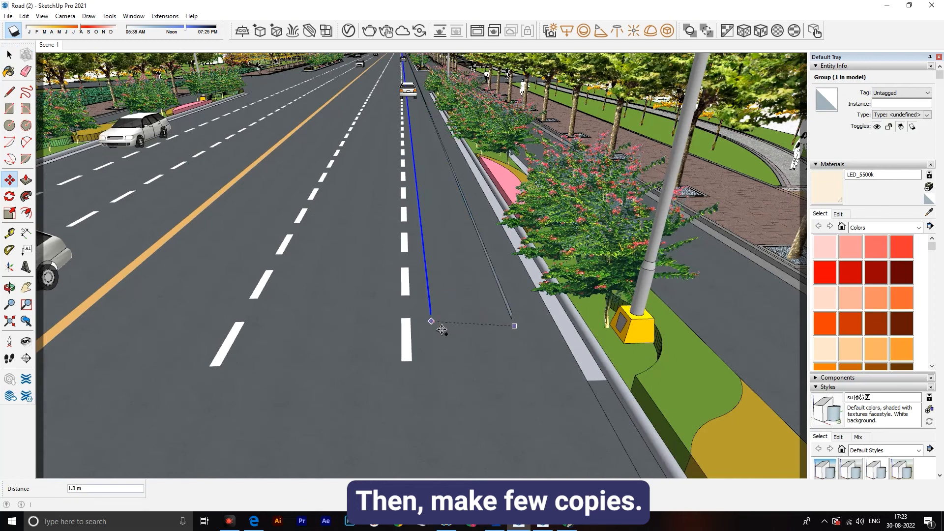
click(441, 329)
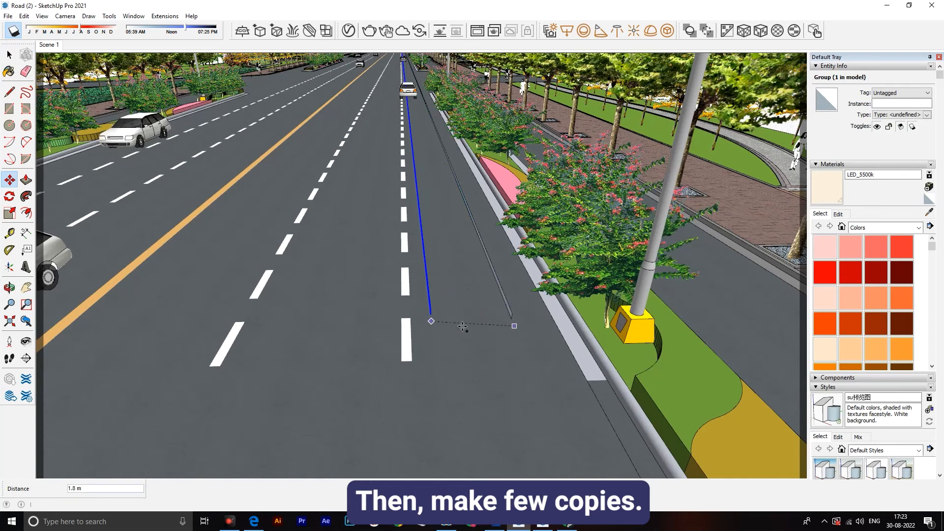
- Select both light trails and copy the pair about 3.1 m across into the adjacent middle lane
key(space)
click(514, 318)
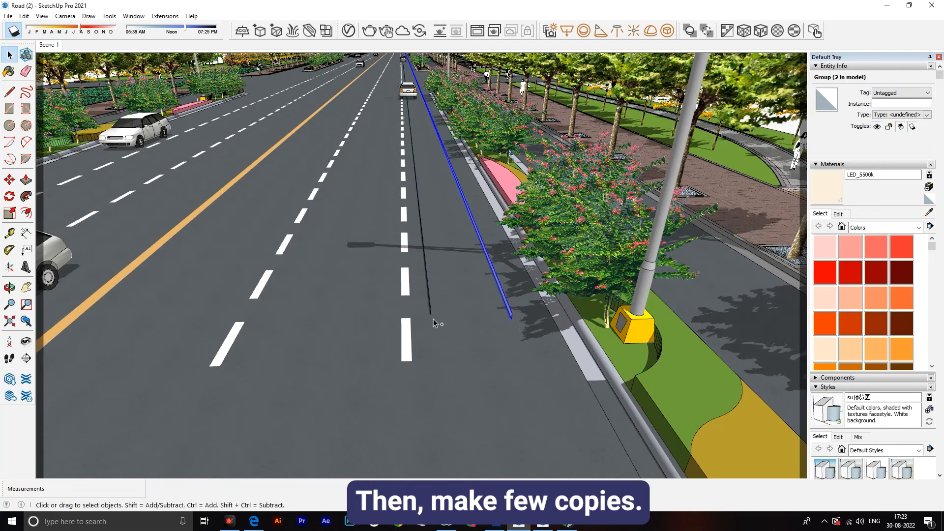
key(m)
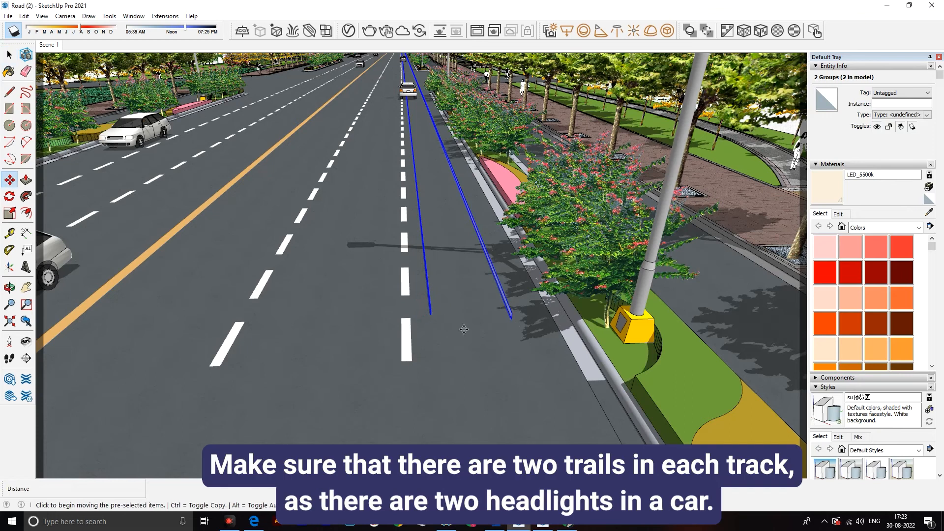
key(ctrl)
click(392, 330)
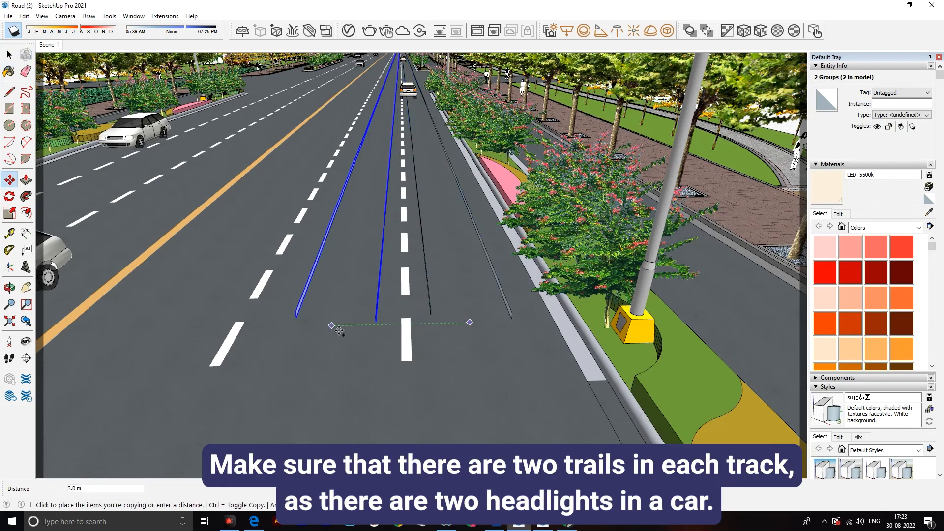
click(327, 326)
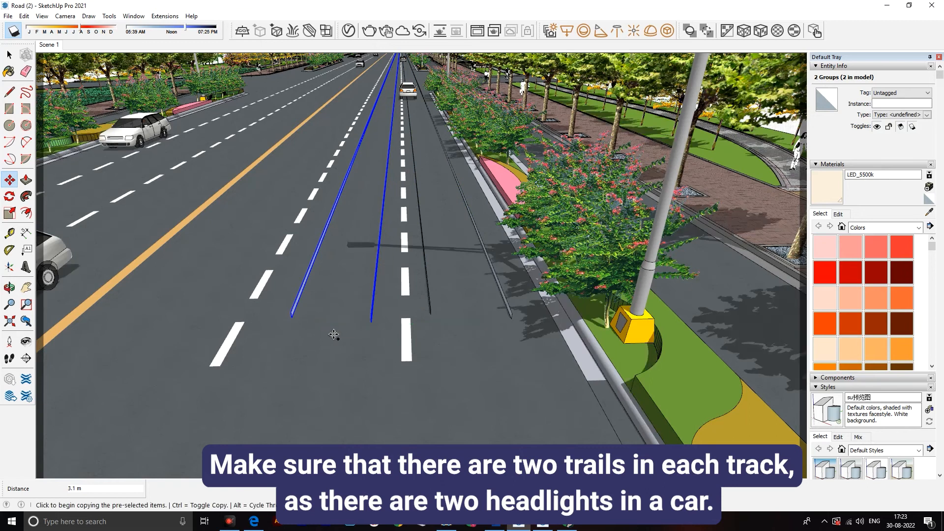
- Copy the middle lane's pair of trails about 3.9 m into the lane beside the orange centre line
click(423, 339)
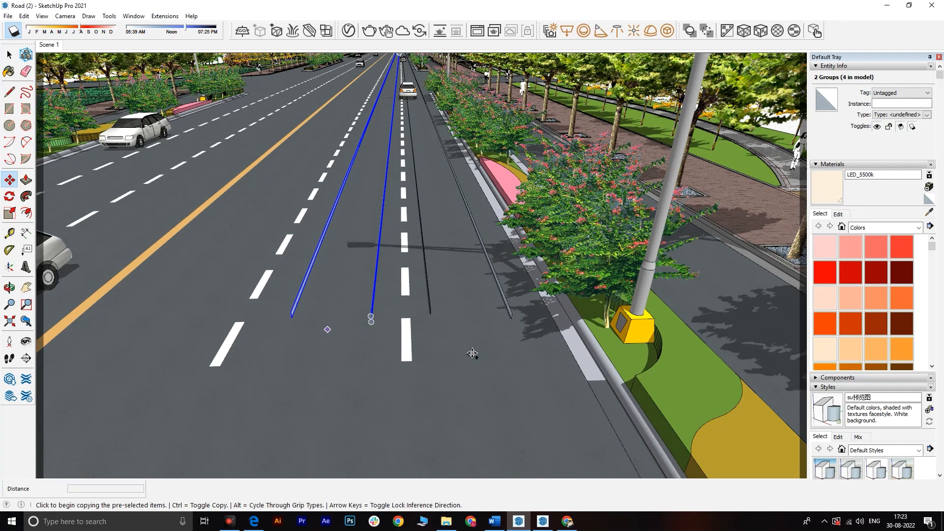
scroll(472, 353, down, 1)
click(335, 331)
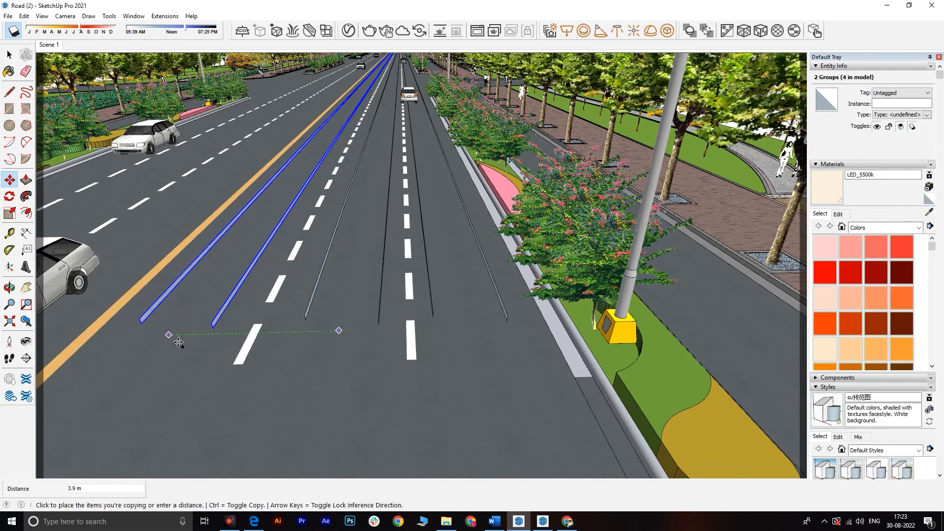
click(508, 337)
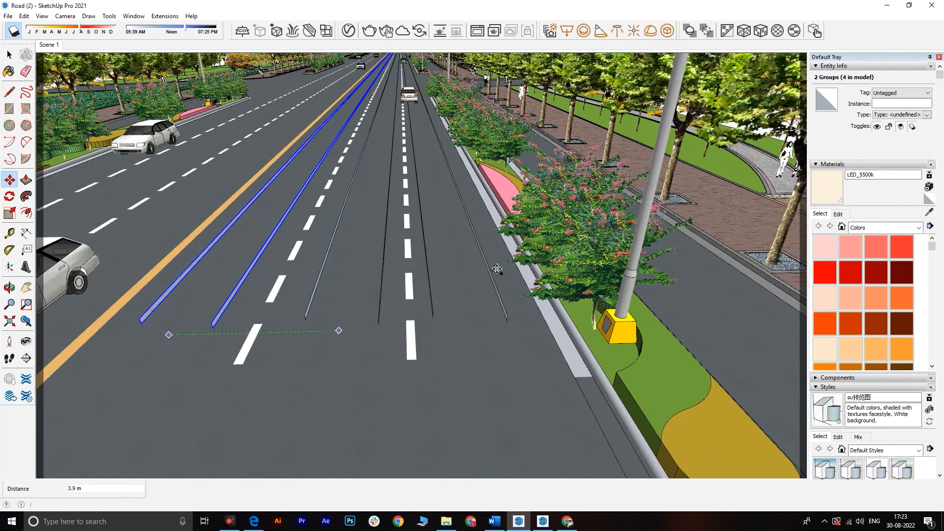
- Copy the selected pair of trails about 5.6 m across the orange centre line into the opposite carriageway's nearest lane
scroll(519, 234, down, 2)
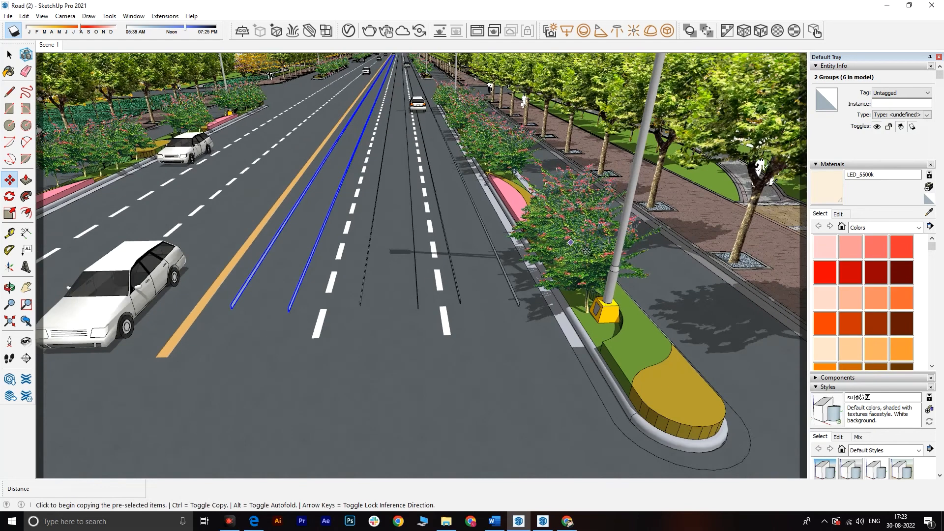
scroll(587, 251, down, 4)
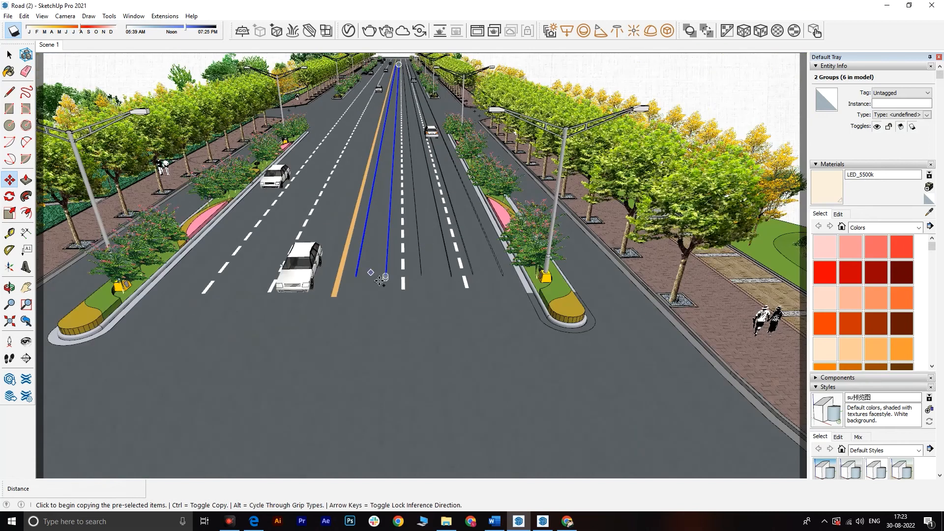
click(370, 273)
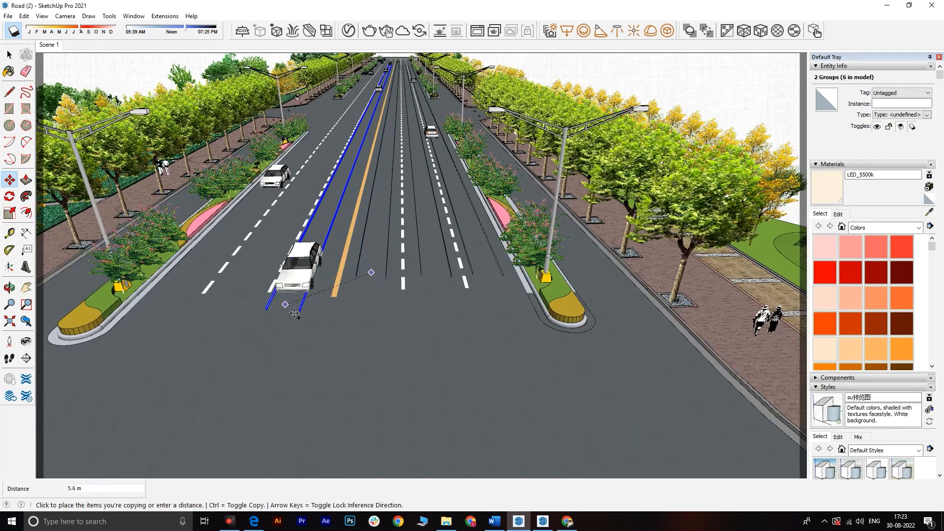
click(305, 308)
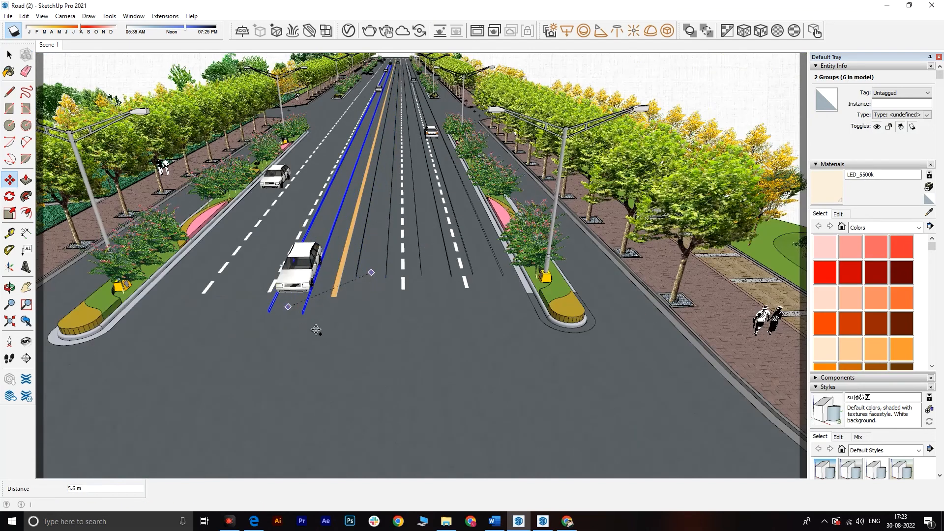
click(310, 325)
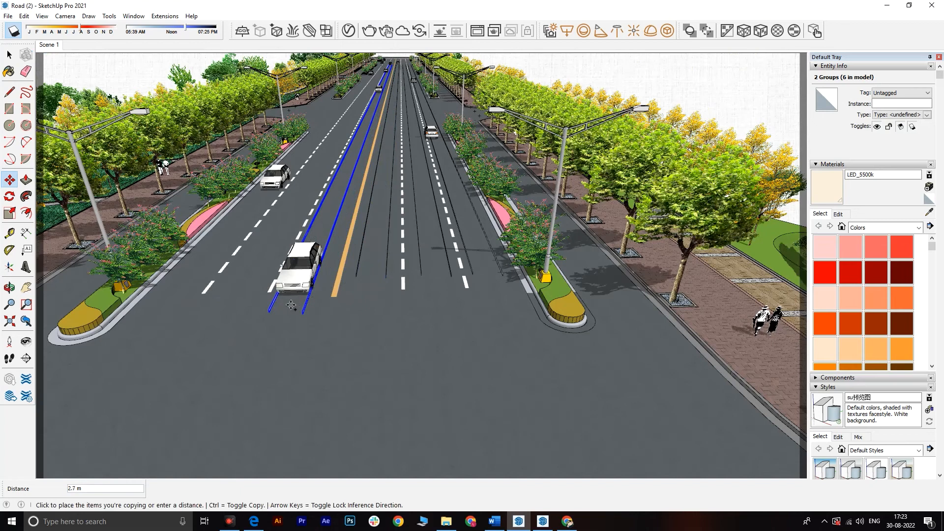
- Copy the pair of trails from the white car's lane into the opposite carriageway's middle lane
click(229, 302)
click(236, 311)
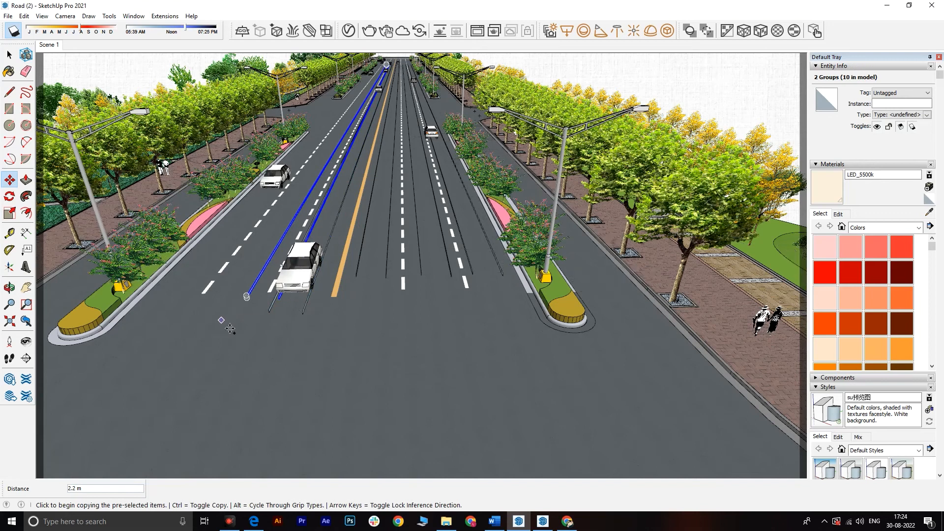
scroll(506, 310, down, 3)
scroll(333, 308, up, 3)
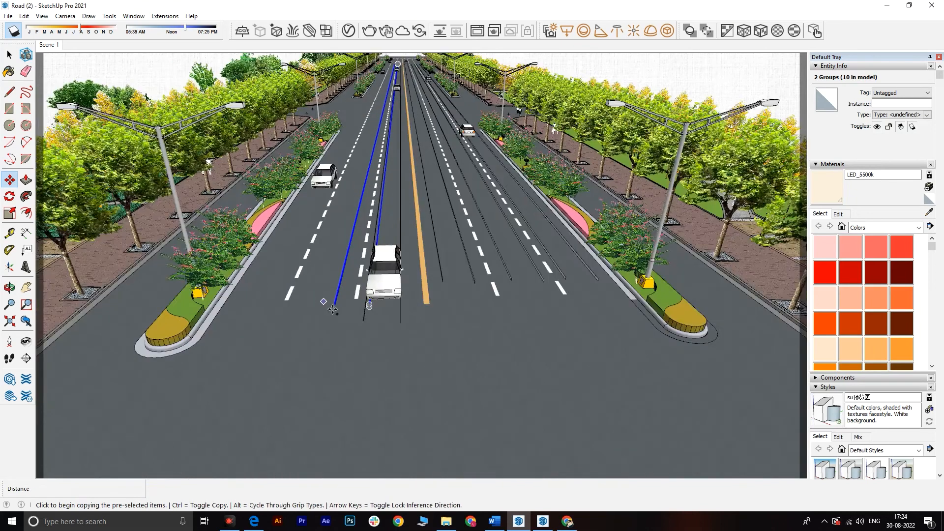
- Shift the middle-lane pair about 1.6 m sideways within its lane and copy it about 3.4 m into the outer lane
scroll(333, 309, up, 3)
click(396, 343)
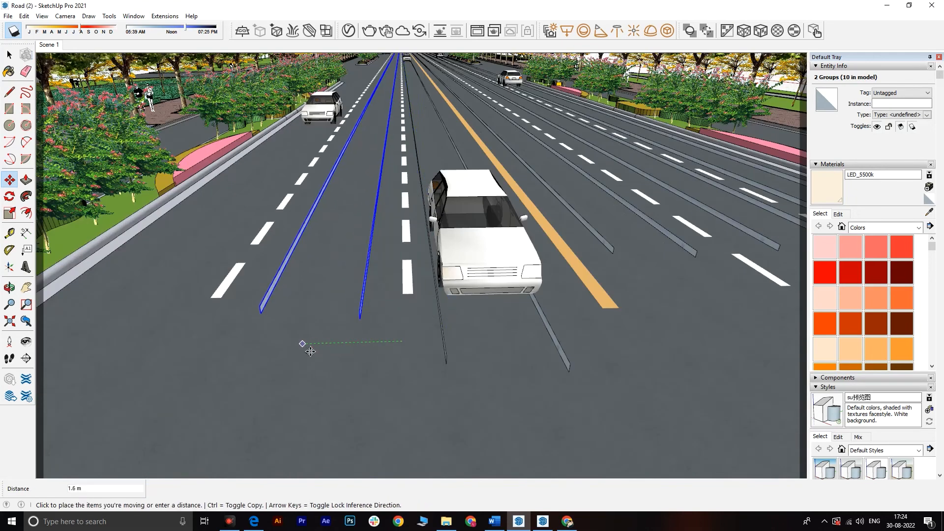
click(311, 351)
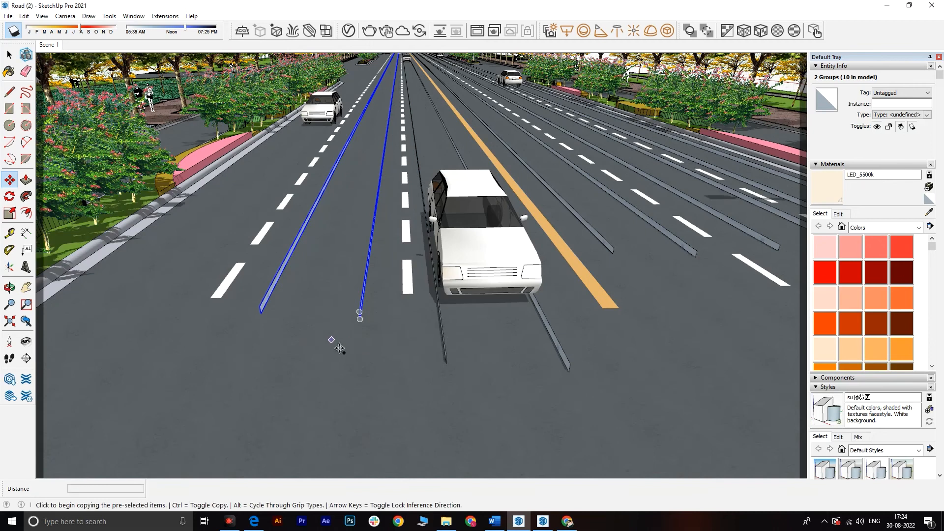
click(233, 334)
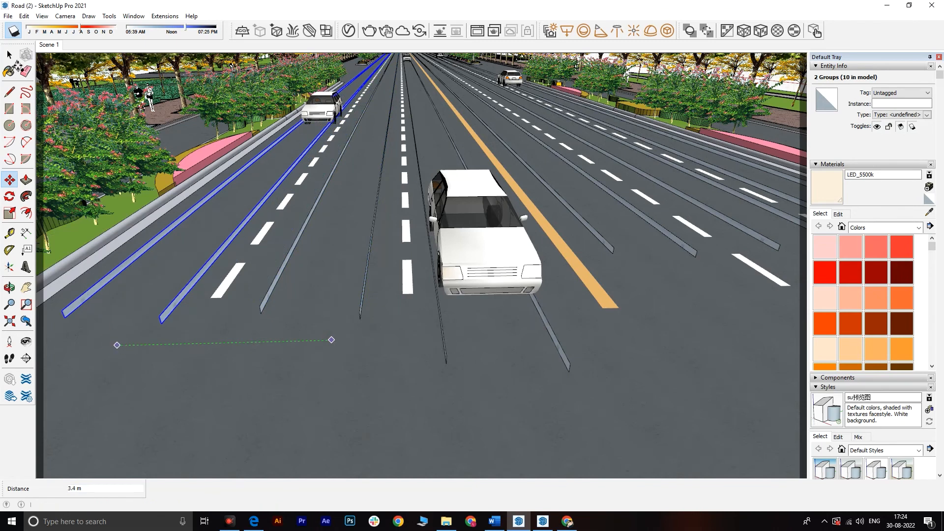
click(9, 55)
- Select the two trails beside the orange centre line on the near carriageway and move them forward along the road towards the crosswalk
click(423, 296)
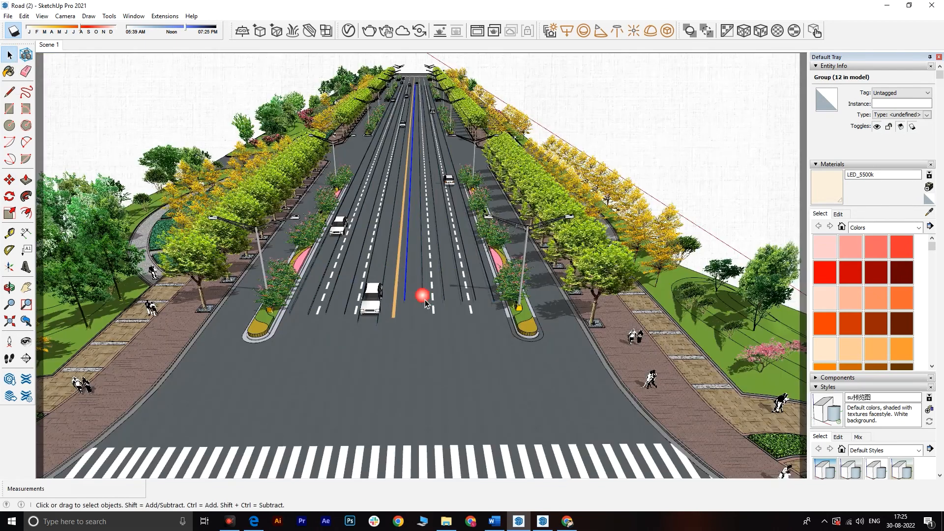
ctrl+click(424, 299)
key(m)
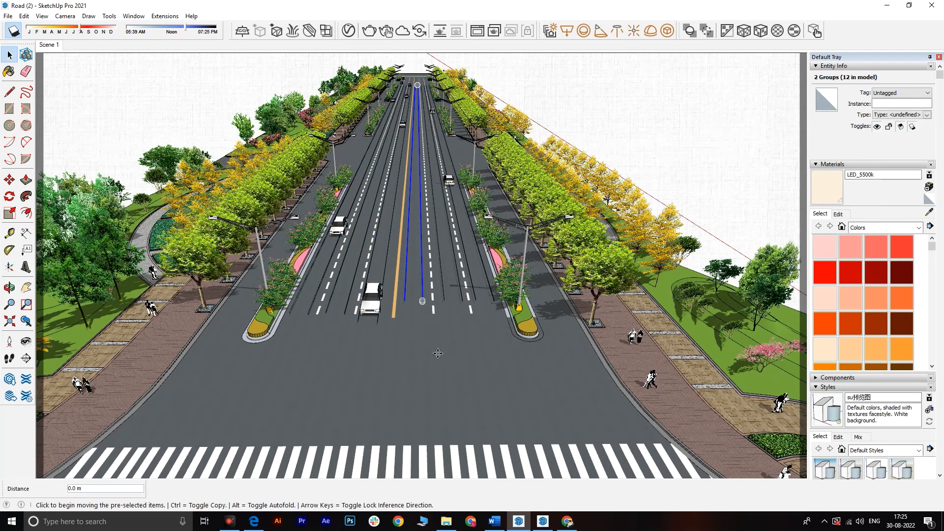
click(437, 346)
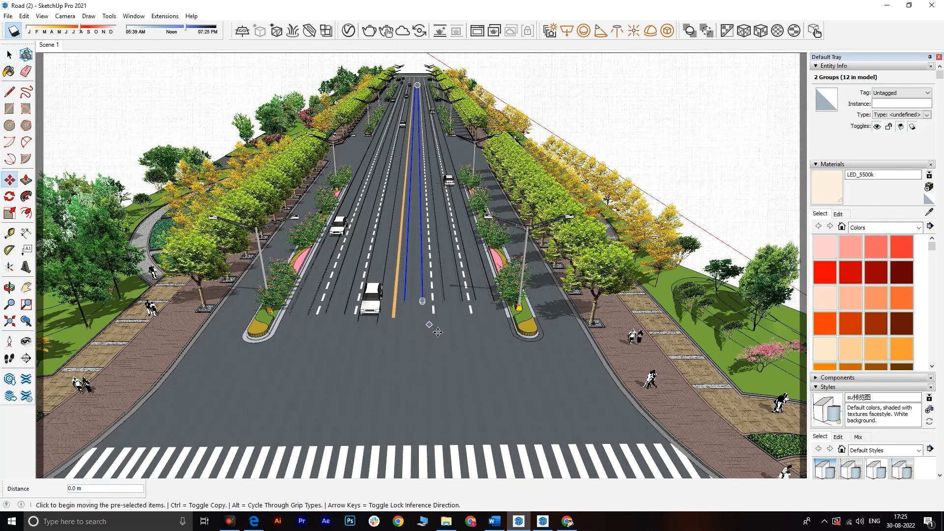
click(439, 356)
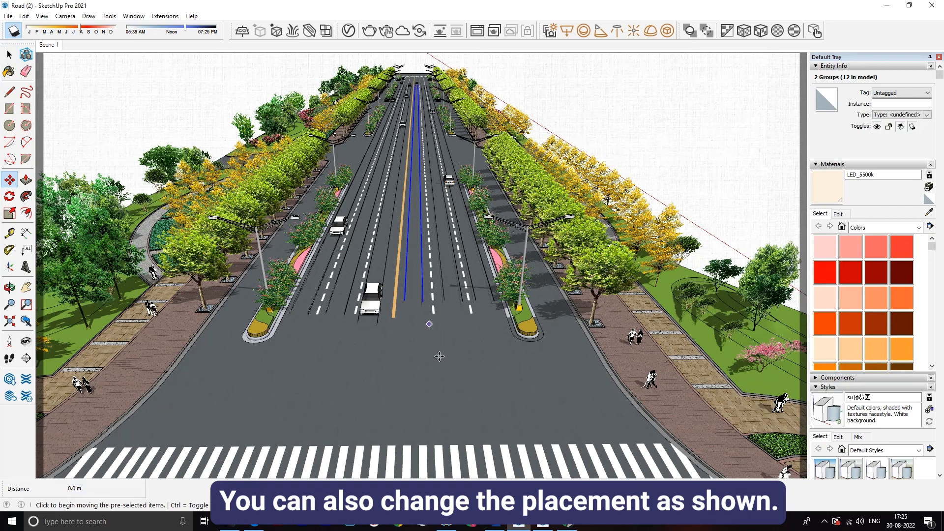
scroll(440, 344, up, 1)
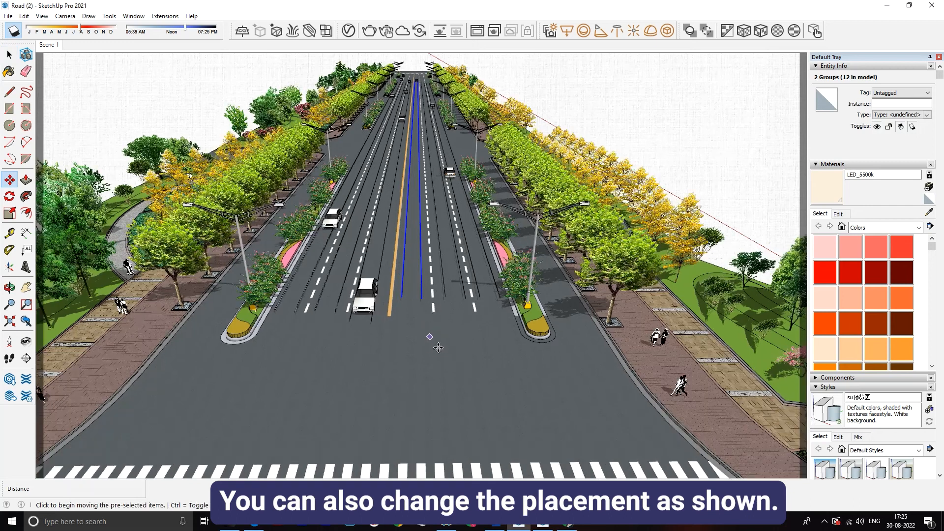
scroll(442, 310, up, 3)
middle_drag(436, 310, 309, 314)
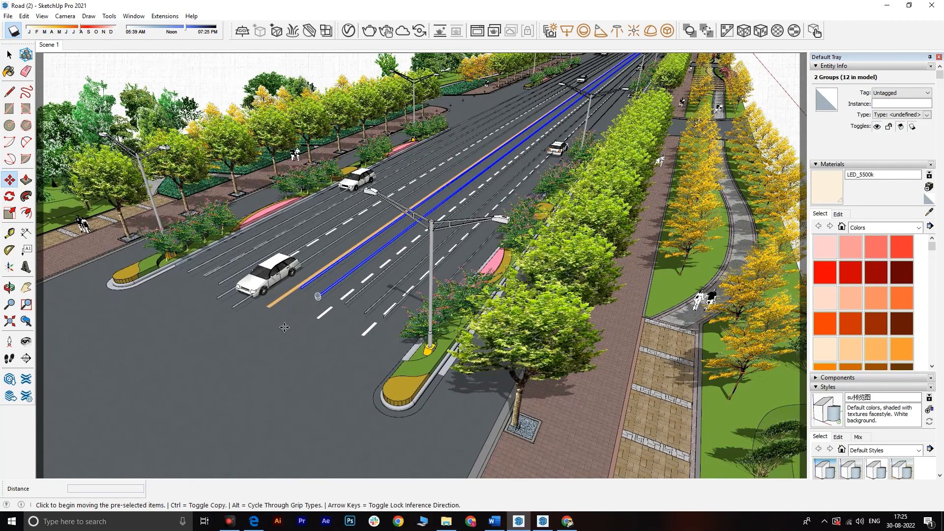
click(284, 327)
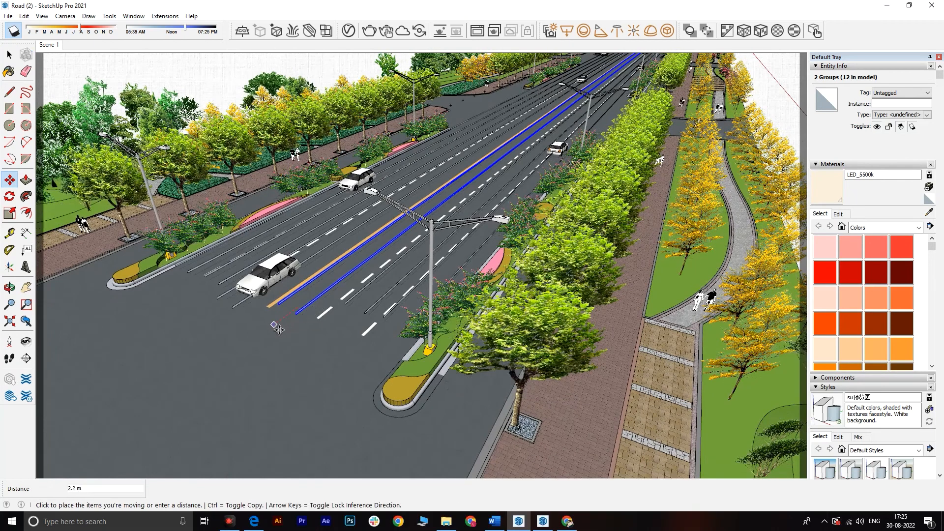
click(232, 367)
key(space)
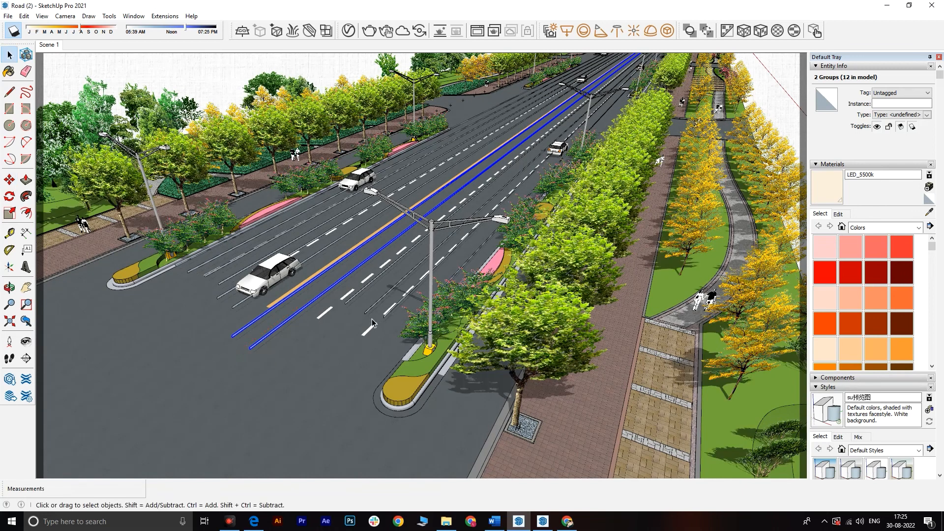
- Select the opposite carriageway's middle-lane pair of trails and move it about 3.1 m forward along the road
click(365, 312)
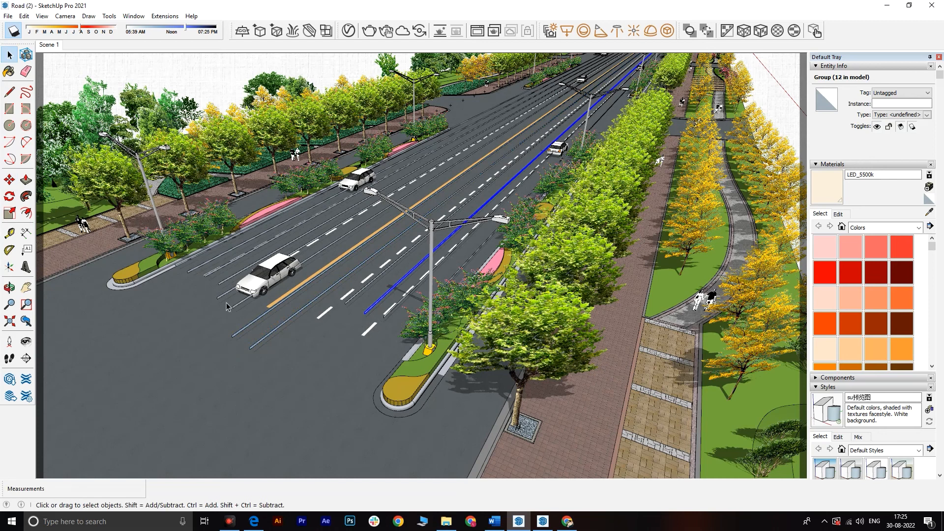
scroll(208, 281, up, 1)
click(213, 282)
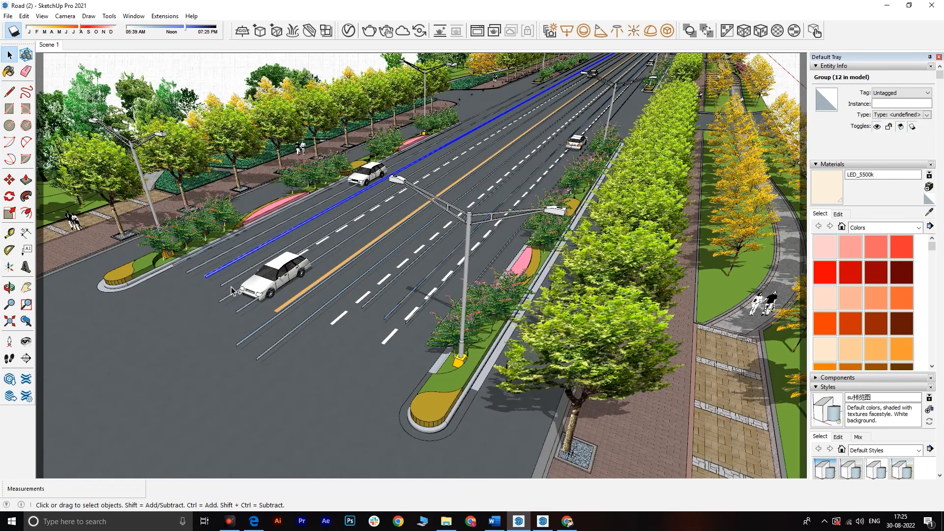
ctrl+click(230, 281)
key(m)
click(181, 318)
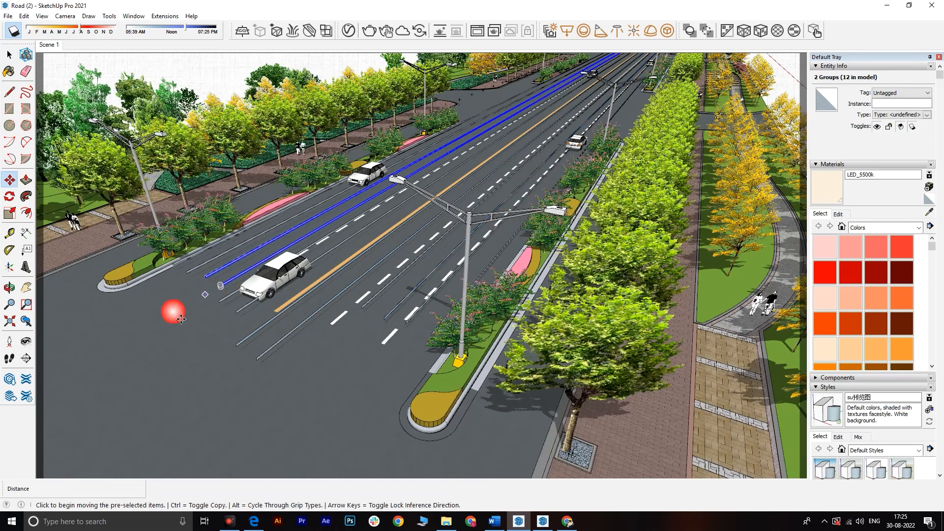
click(169, 326)
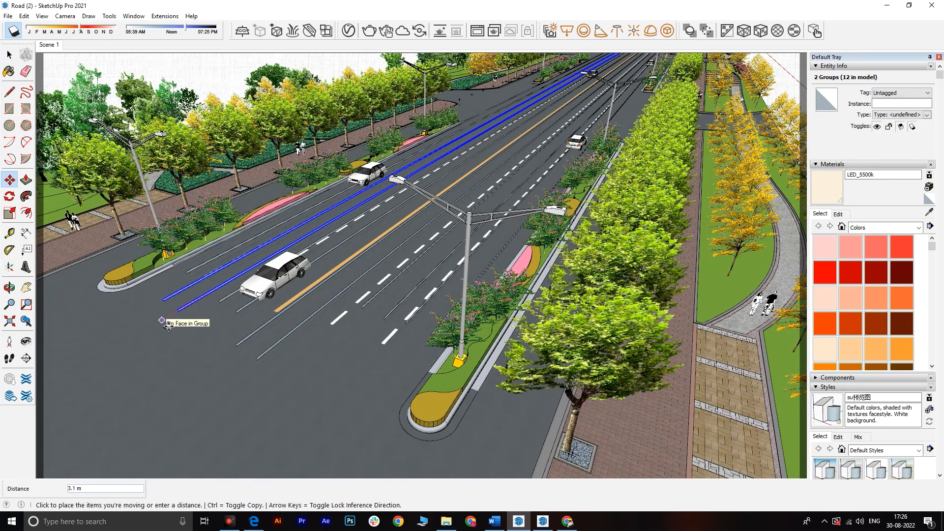
click(167, 325)
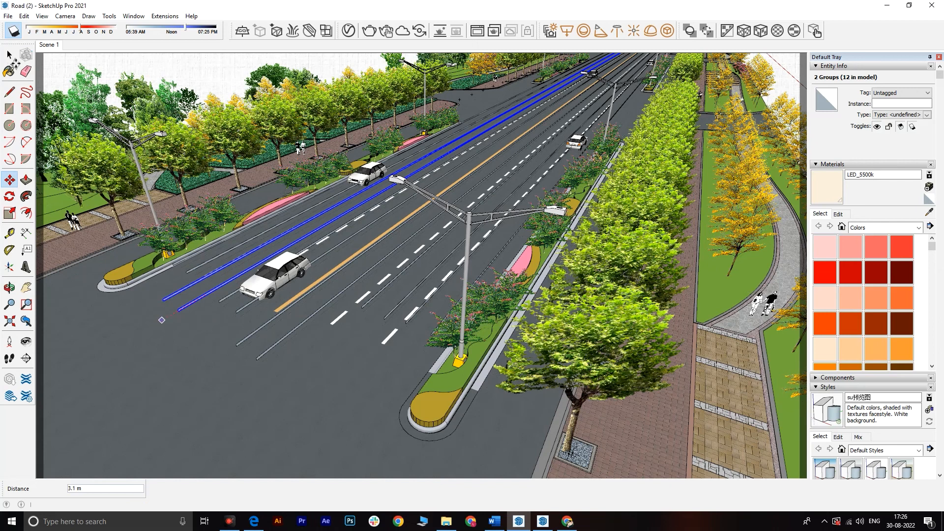
key(space)
- Sample the kerbside trail's material in Scene 1 and select the scene objects using LED_5500k1 through the V-Ray Asset Editor
click(52, 46)
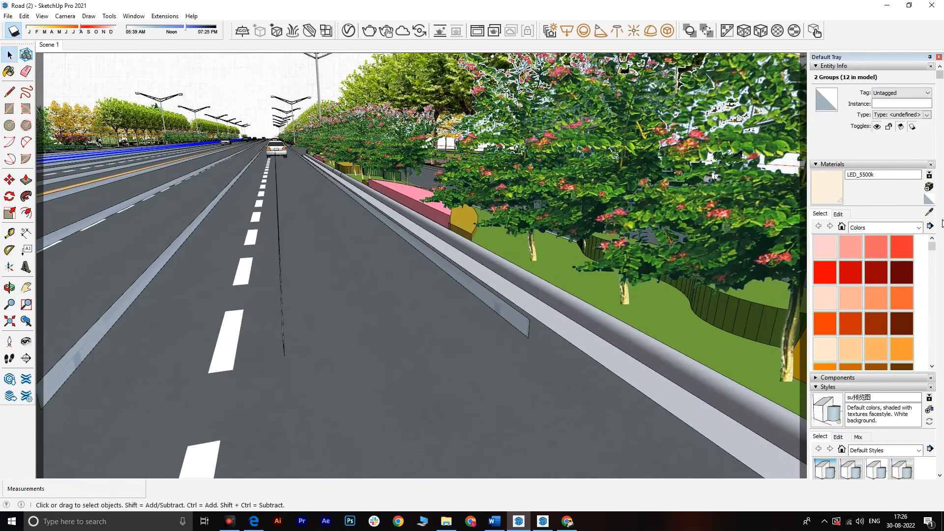
key(b)
alt+click(514, 319)
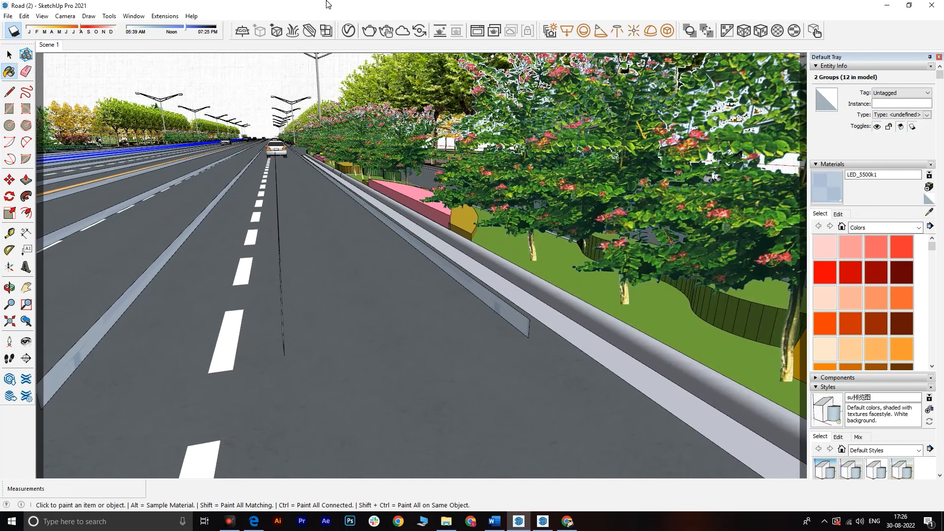
click(370, 31)
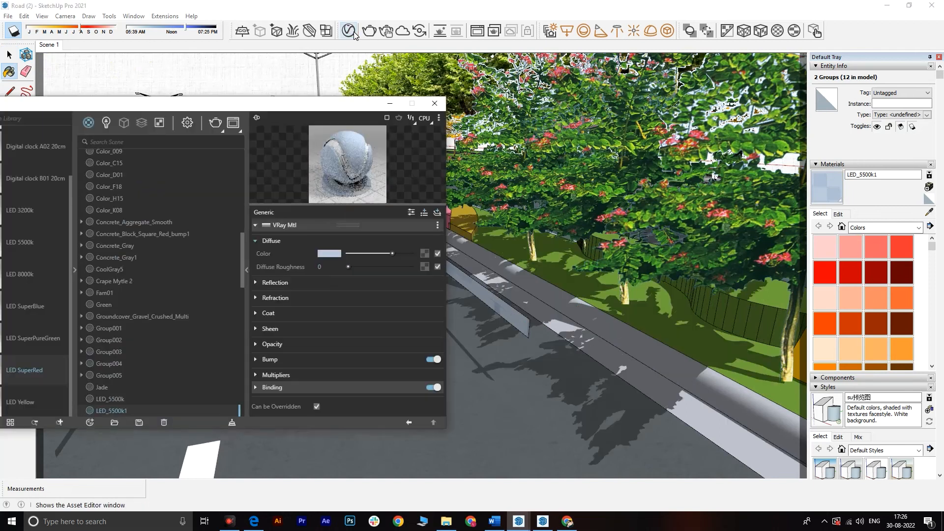
scroll(156, 315, down, 2)
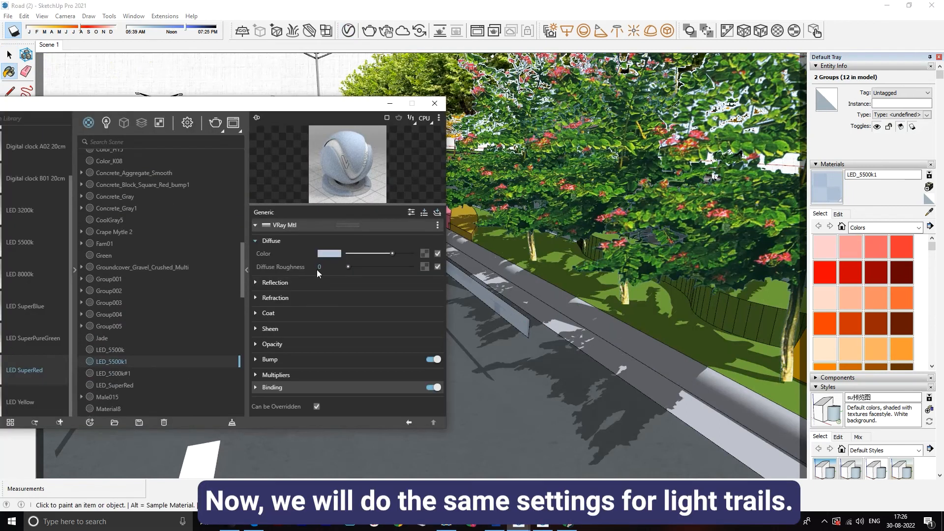
click(179, 360)
right_click(136, 361)
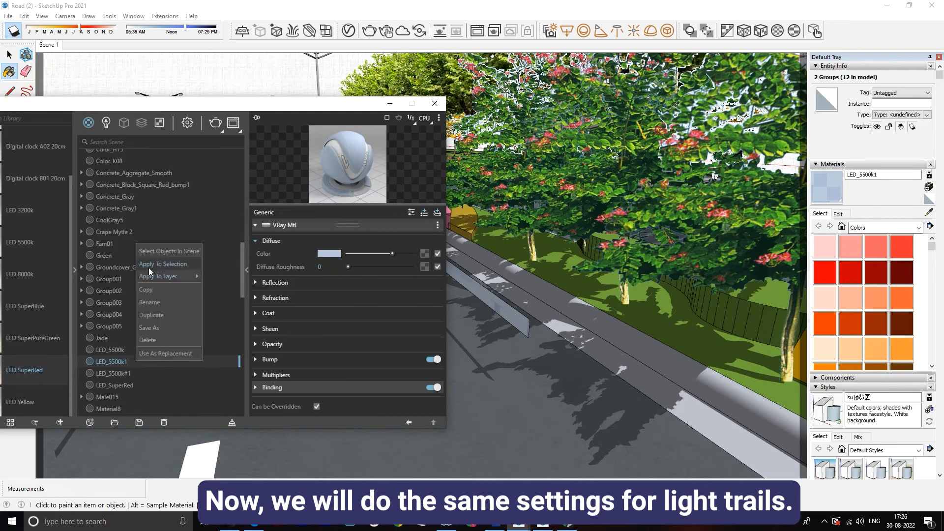
click(150, 250)
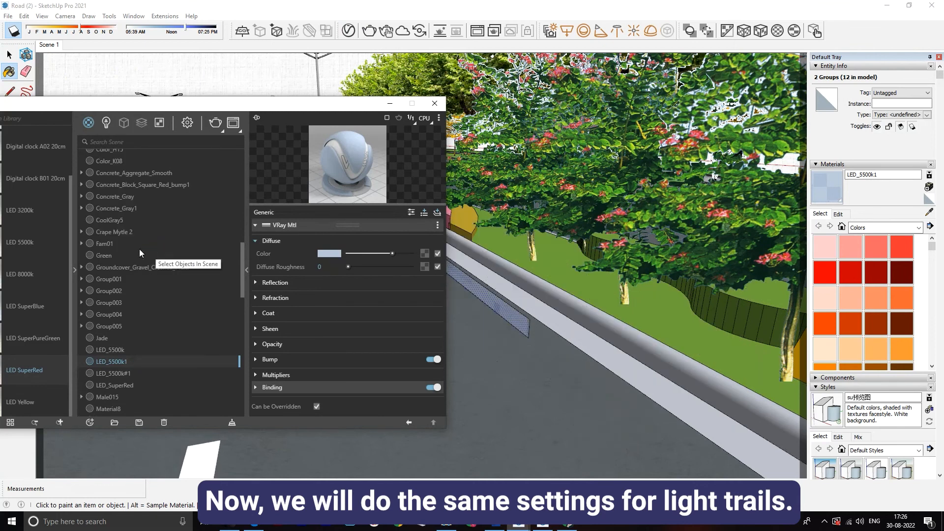
- Add the LED 5500k material from the Emissive category of the V-Ray library to the scene materials
click(74, 270)
drag(165, 108, 340, 98)
click(237, 247)
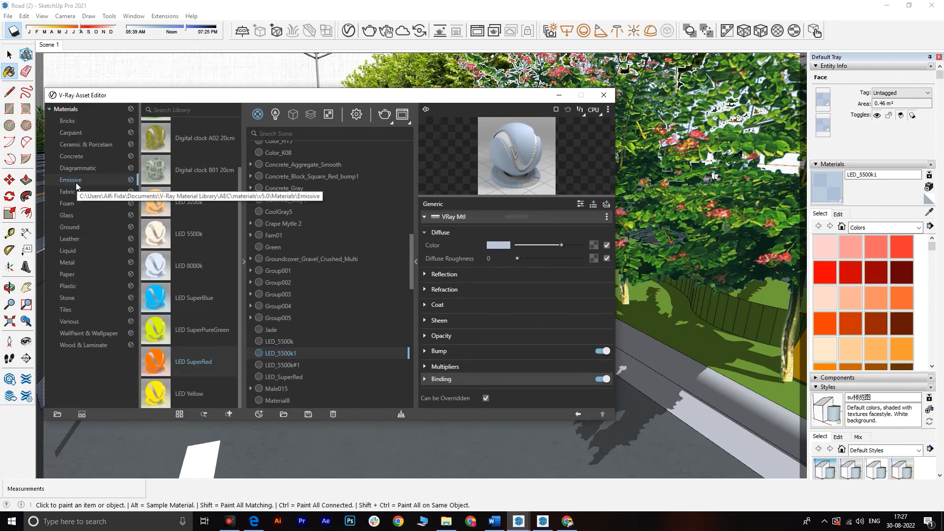
drag(171, 237, 315, 264)
scroll(293, 372, down, 3)
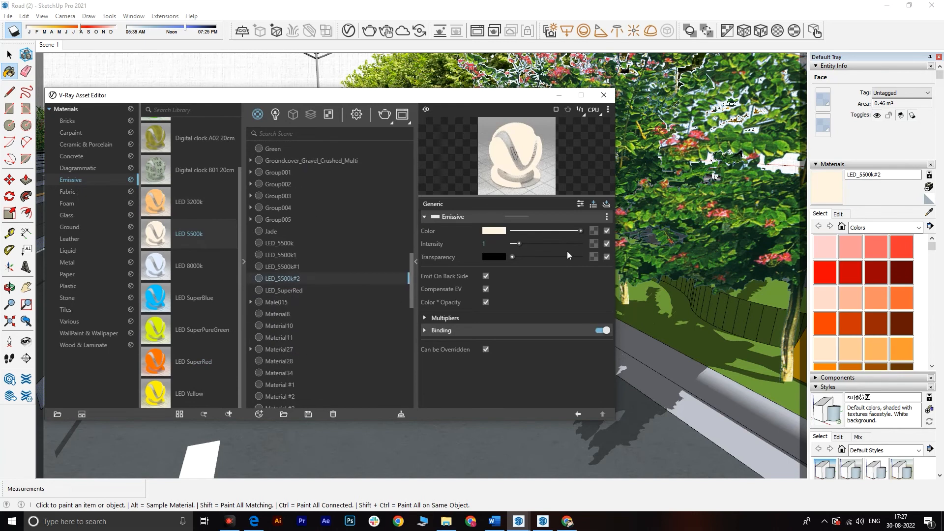
- Assign a Gradient texture to the new LED material's emissive colour and set its black stop to red (R 1, G 0, B 0)
click(595, 234)
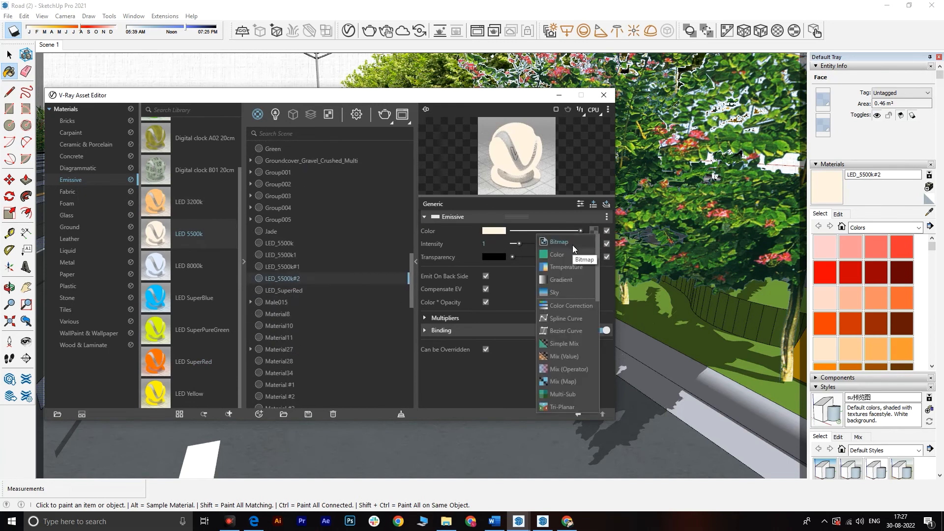
click(595, 229)
click(594, 229)
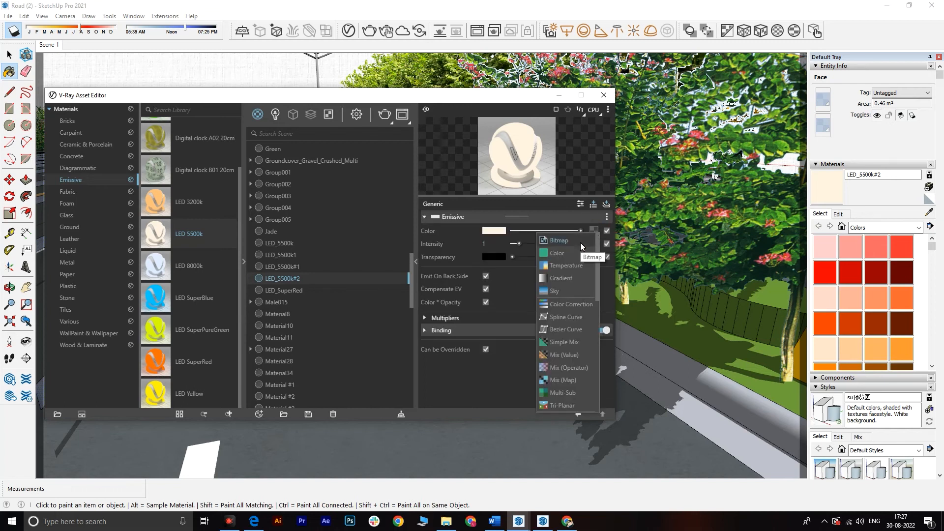
click(567, 279)
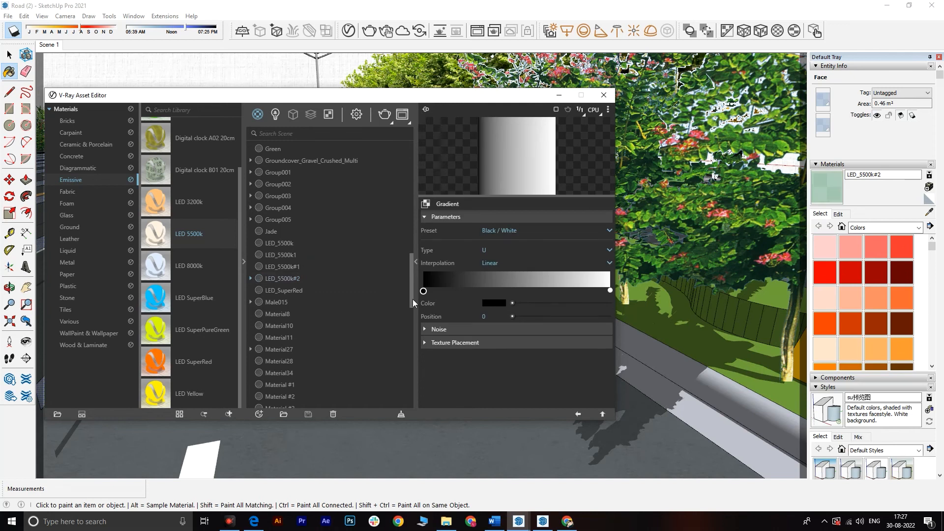
click(490, 302)
click(441, 183)
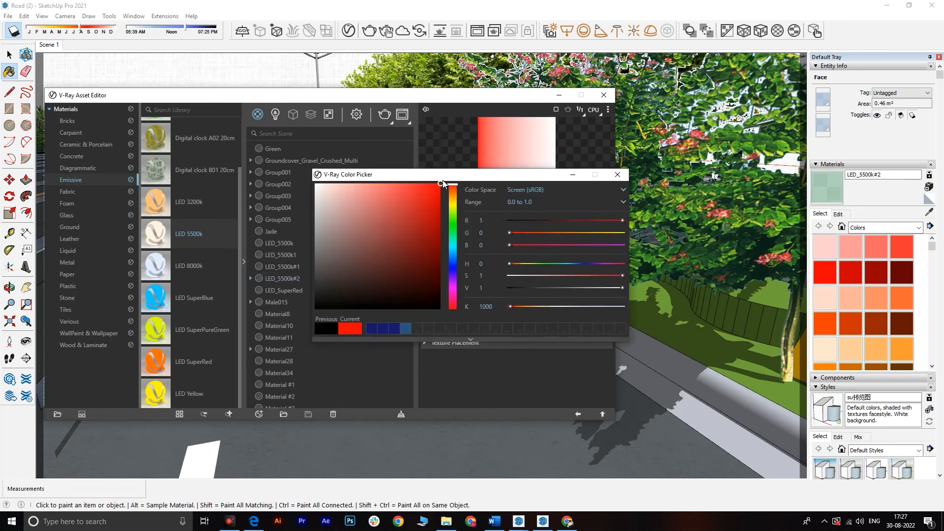
- Hide the material library and set the white end stop of the emissive gradient to red
click(618, 174)
click(243, 261)
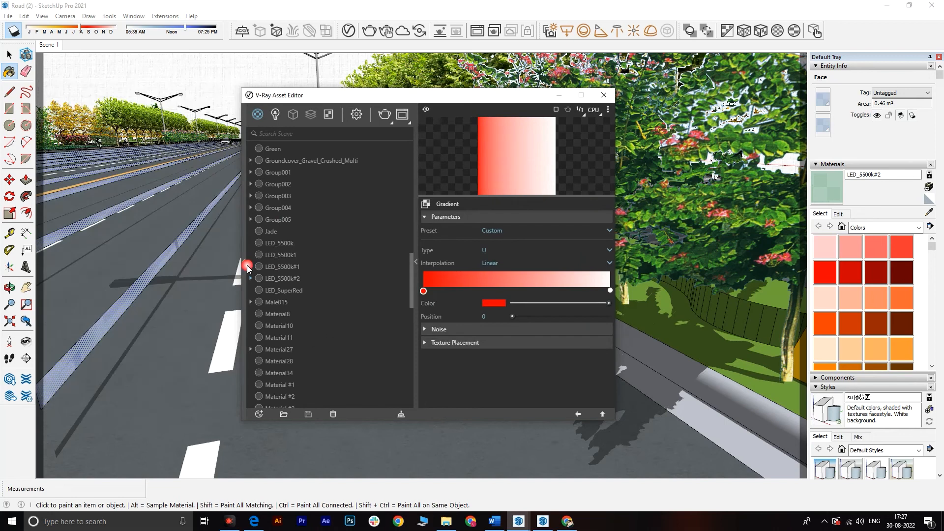
click(610, 291)
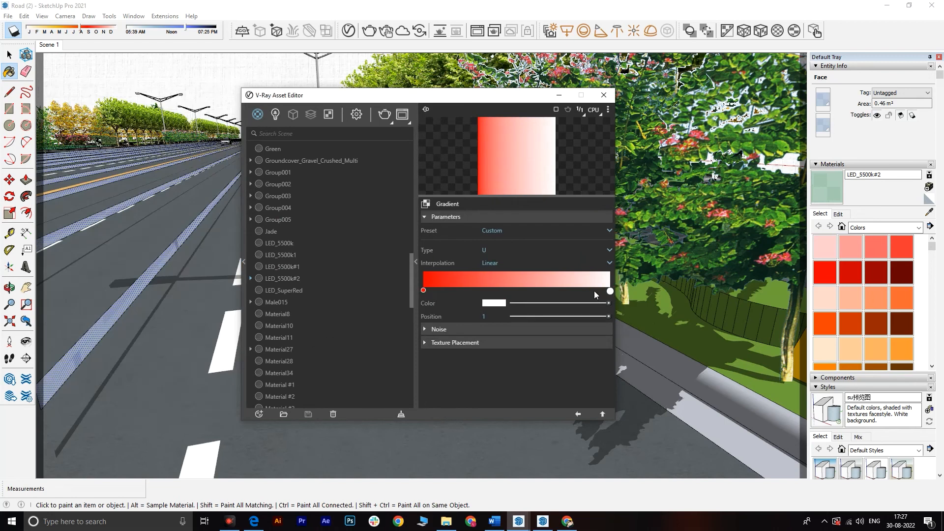
click(502, 303)
click(439, 192)
click(618, 175)
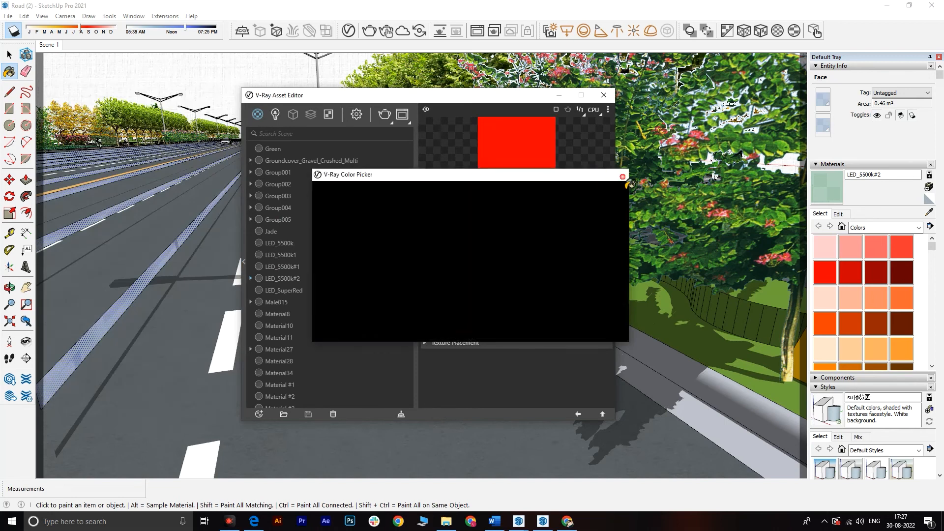
- Add a middle stop at position 0.46 to the gradient and colour it a bright yellow-orange
click(510, 289)
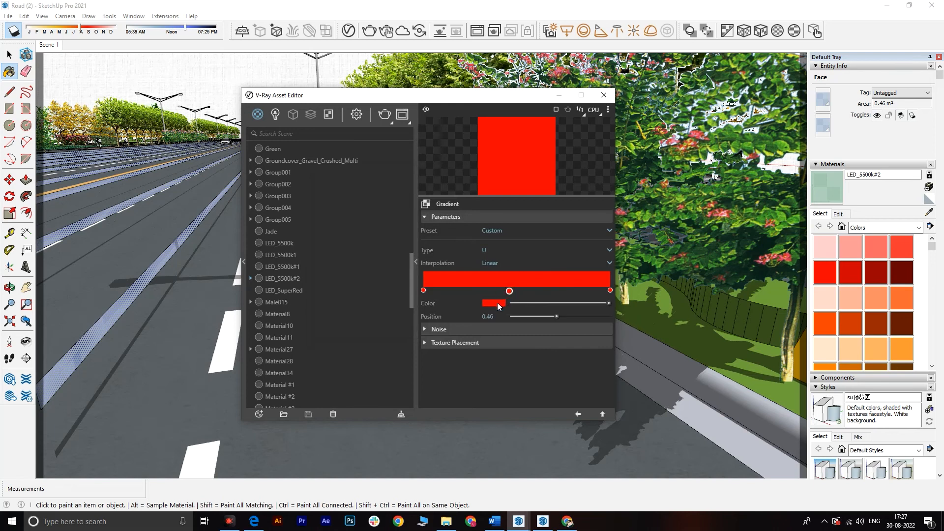
click(500, 304)
click(454, 200)
drag(432, 201, 414, 214)
click(616, 174)
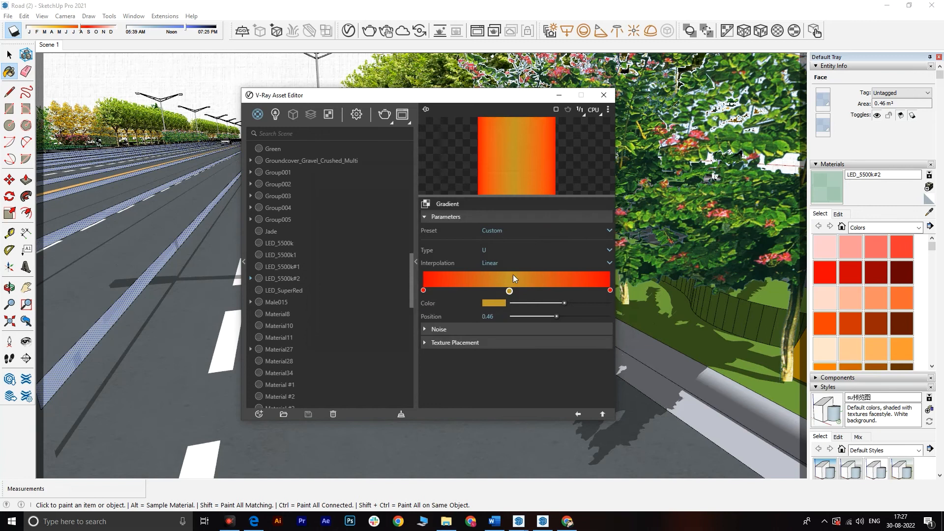
click(495, 303)
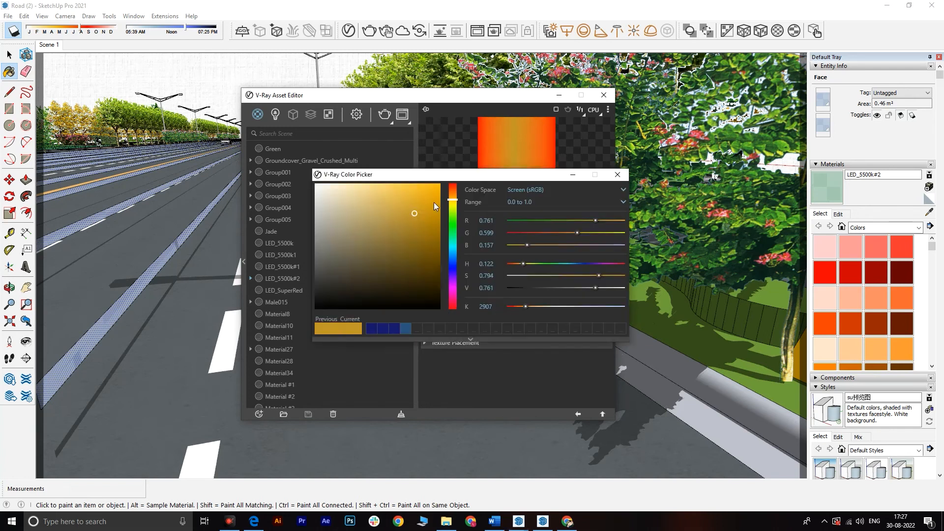
click(618, 174)
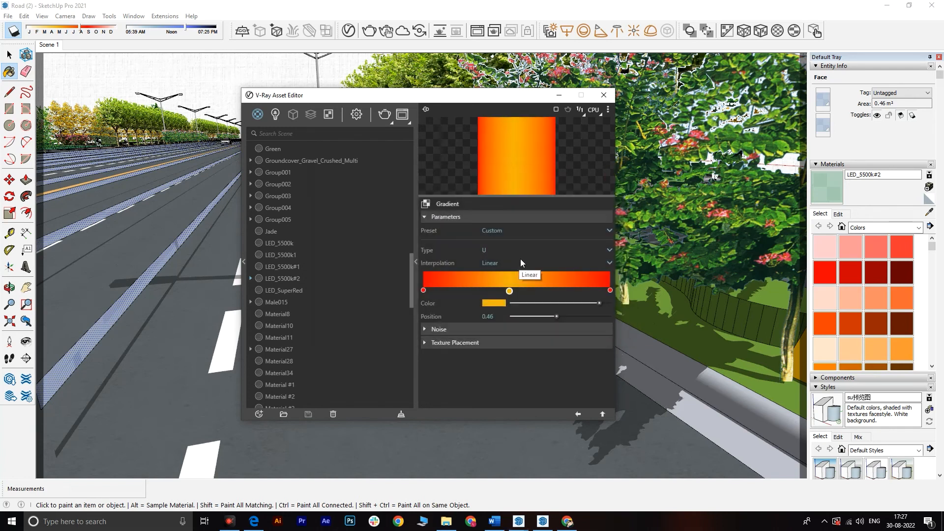
- Add an orange stop on each side of the gradient's middle stop, bringing both closer to it, with the left one at position 0.34
click(473, 290)
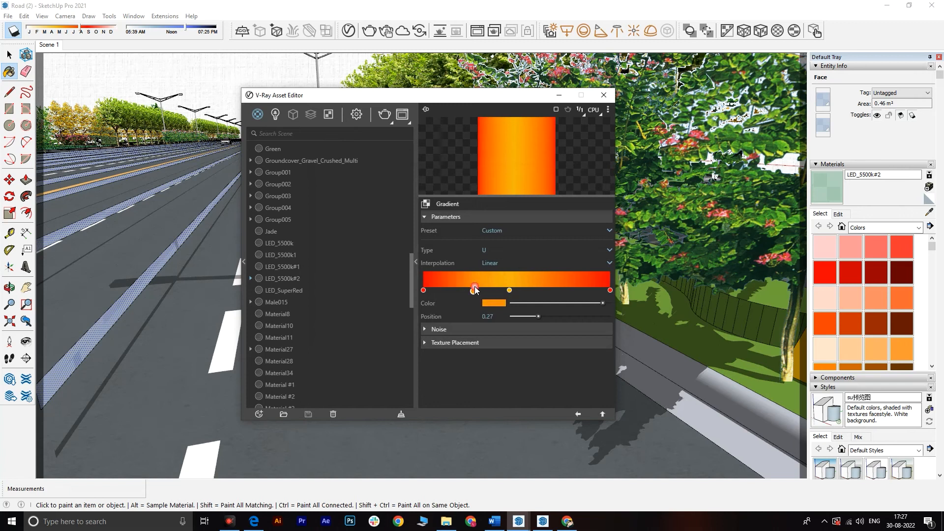
click(553, 290)
drag(554, 290, 536, 291)
click(475, 291)
drag(475, 290, 487, 291)
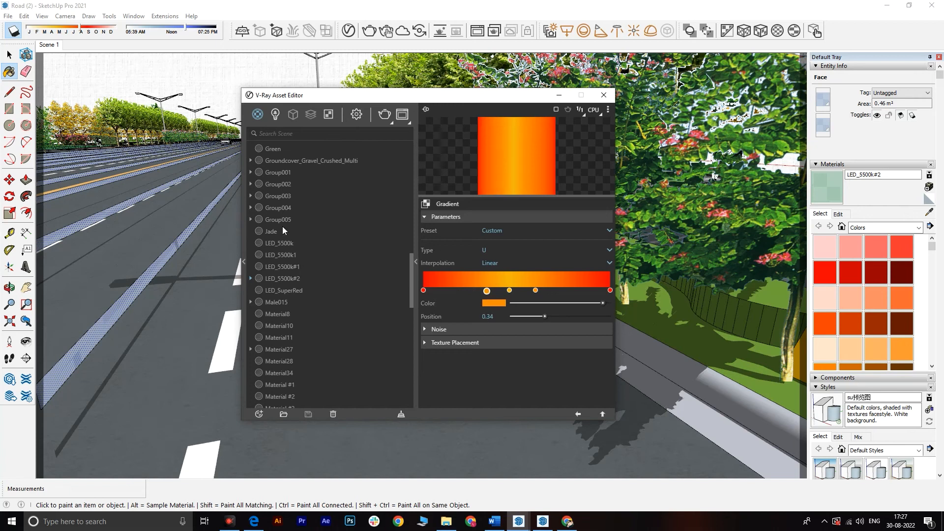
- Set the emissive intensity of the LED_5500k#2 material to 8 and close the V-Ray Asset Editor
scroll(278, 355, up, 5)
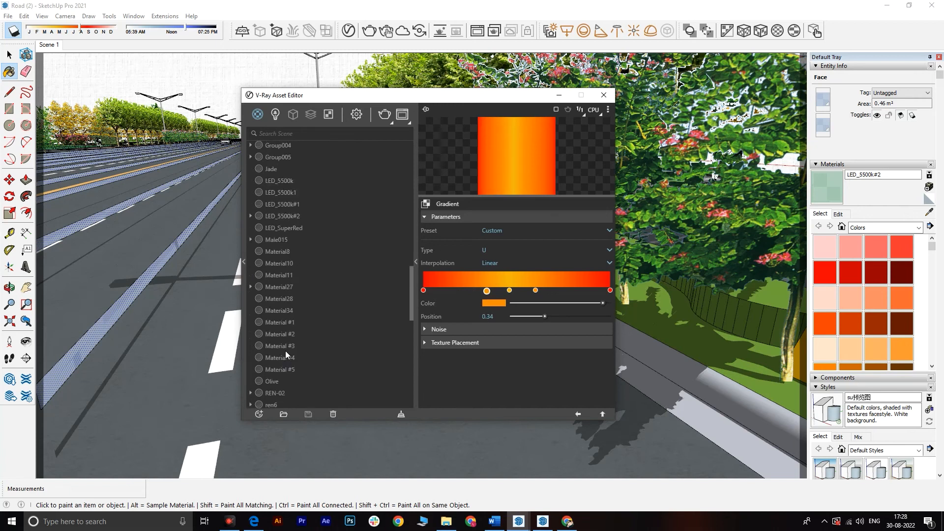
scroll(292, 343, down, 2)
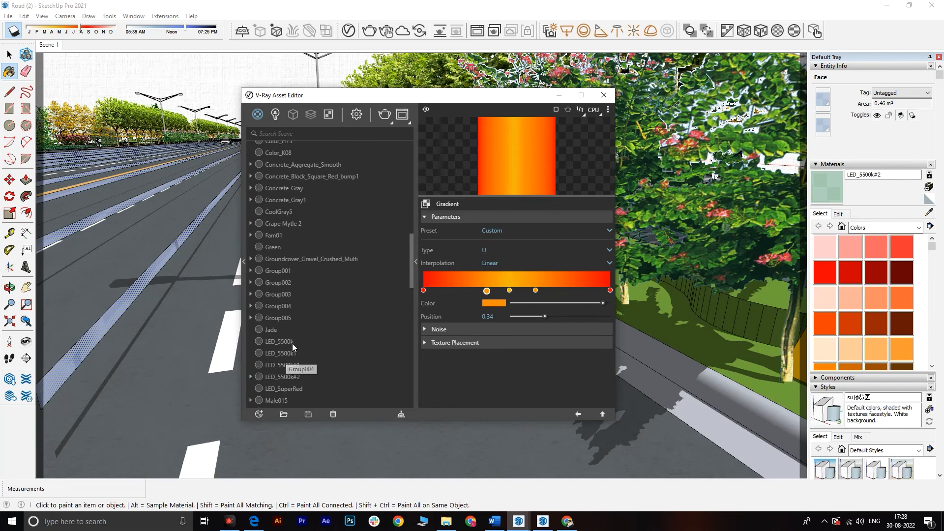
click(282, 375)
double_click(485, 243)
text(7)
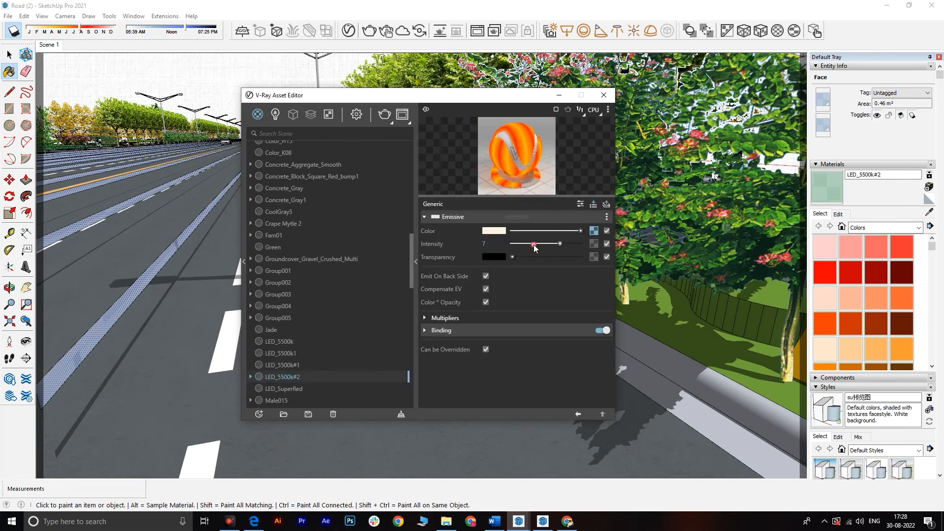
key(Return)
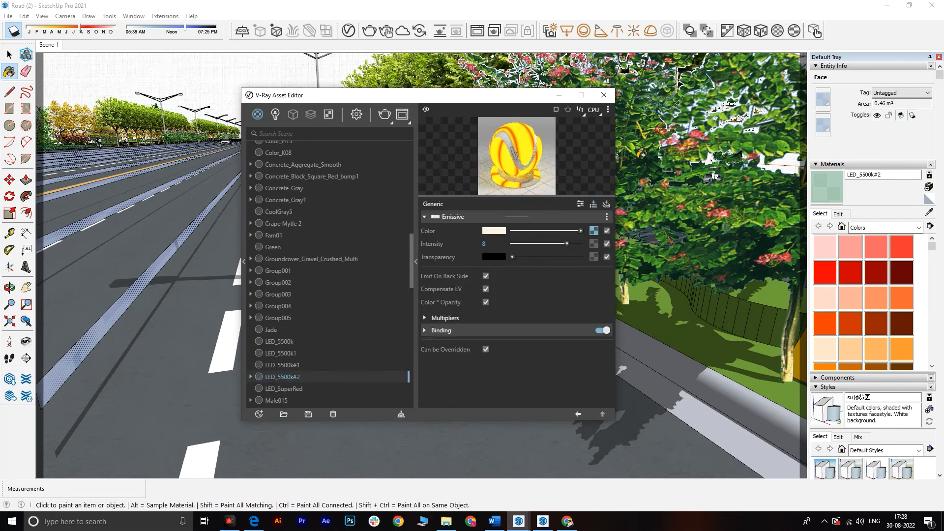
click(603, 94)
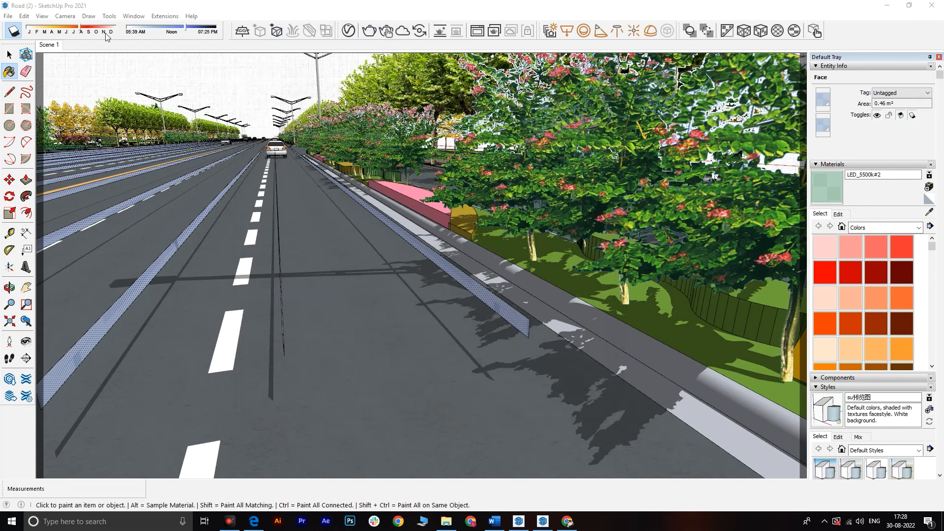
- Return to Scene 1 and select all scene objects that use the LED_5500k1 material through the V-Ray Asset Editor
click(56, 47)
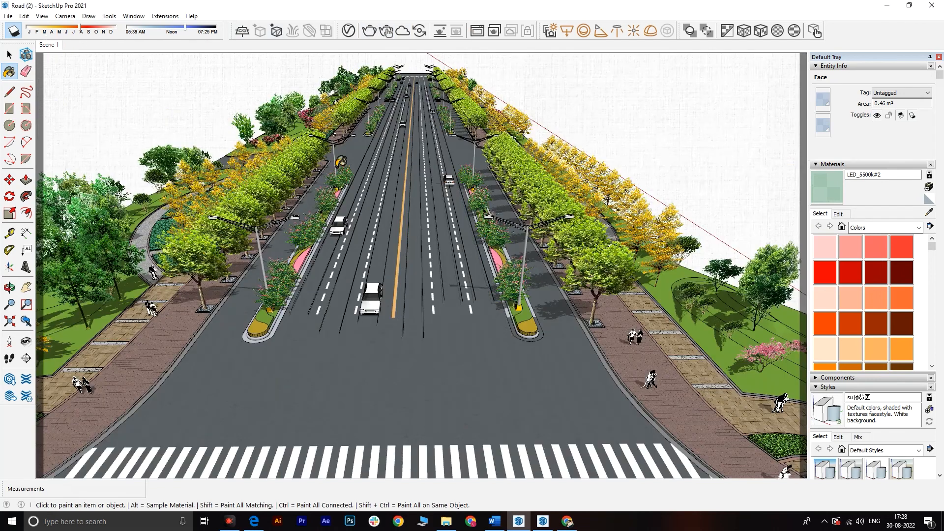
key(space)
click(489, 291)
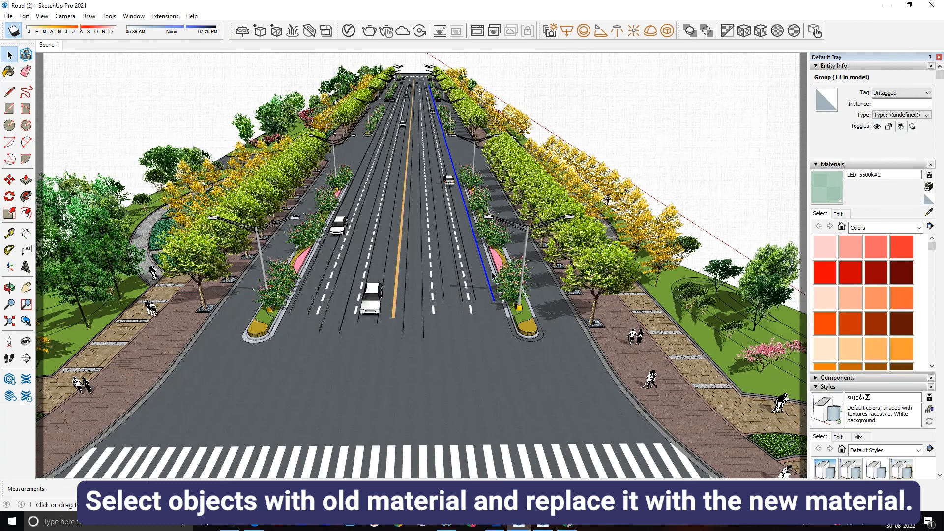
click(349, 30)
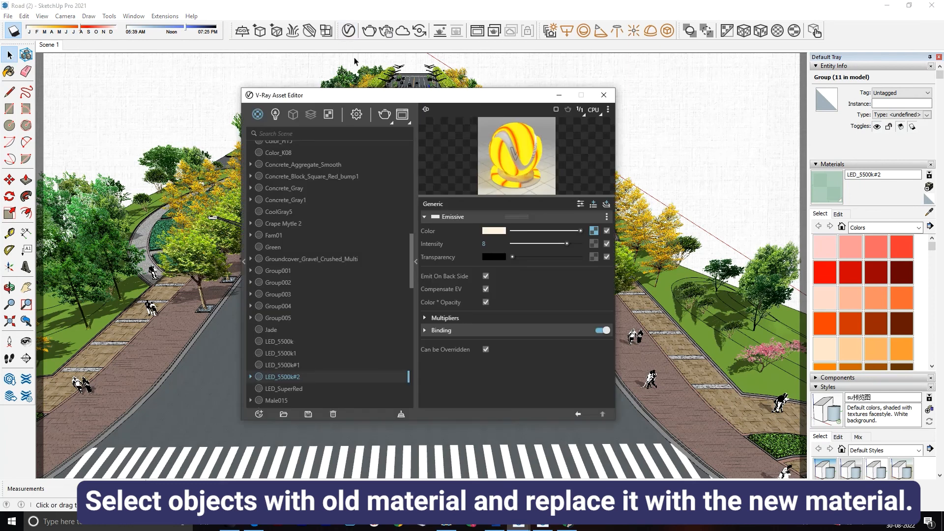
click(264, 354)
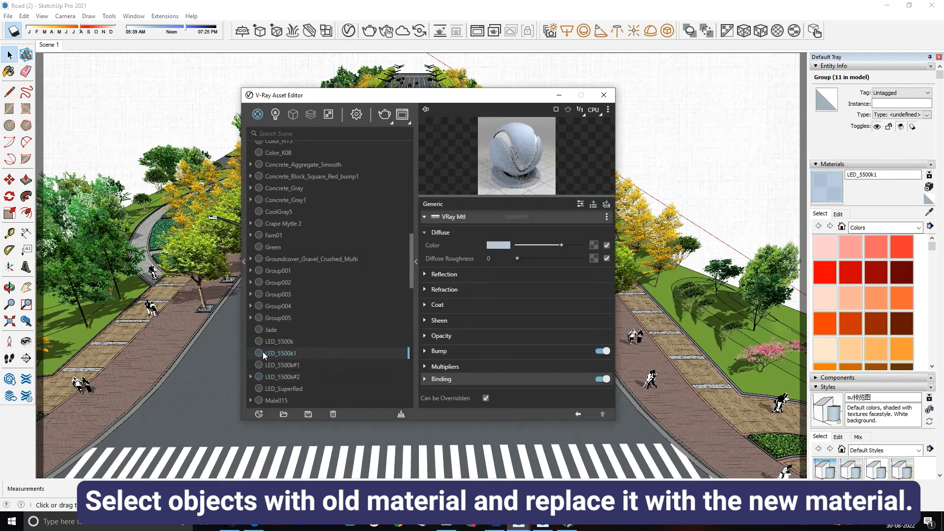
right_click(284, 355)
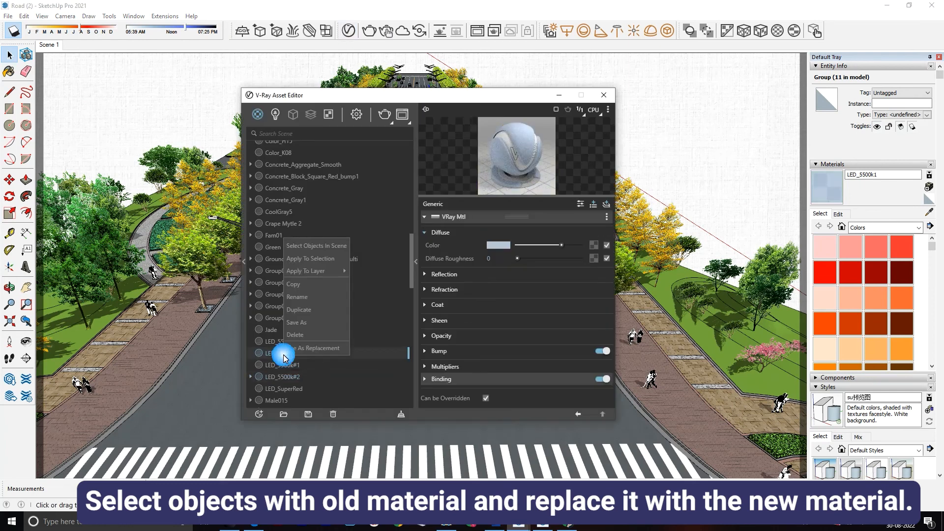
click(331, 246)
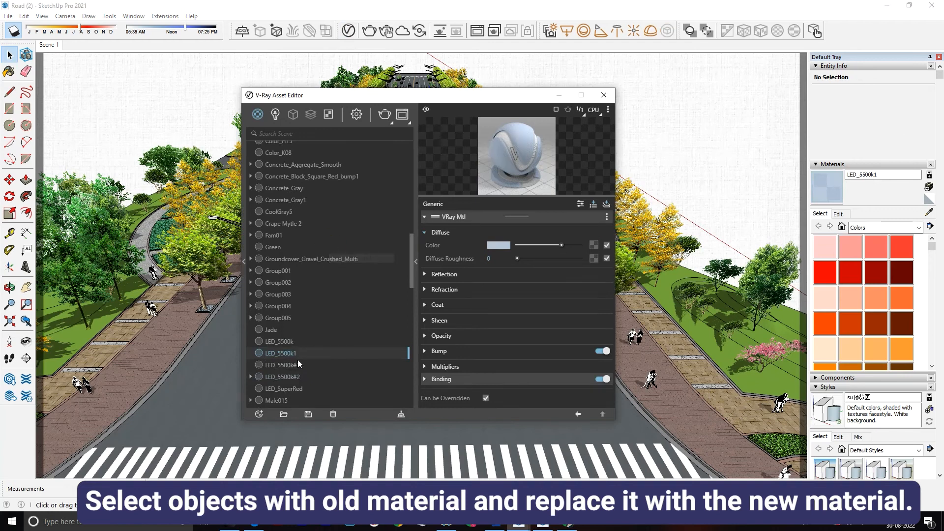
- Apply the LED_5500k#2 material to the selected objects and close the V-Ray Asset Editor
click(280, 379)
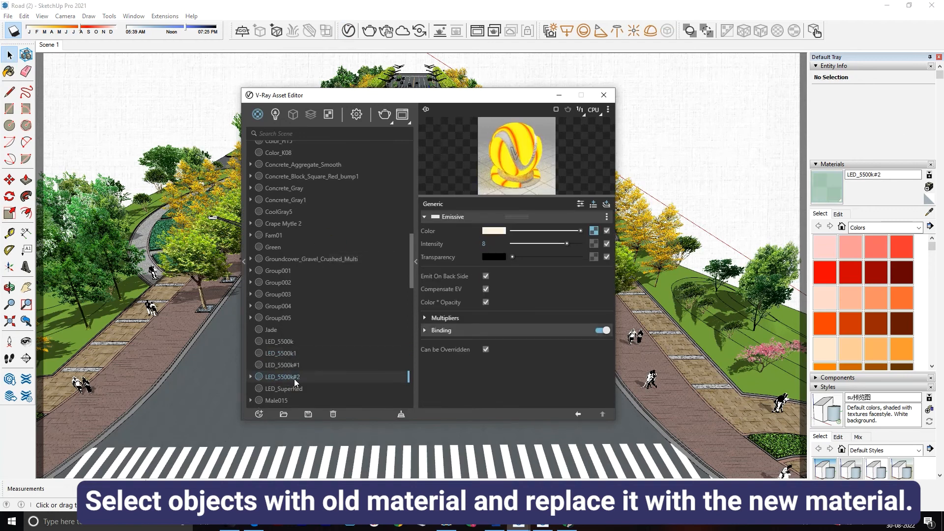
right_click(295, 378)
click(330, 284)
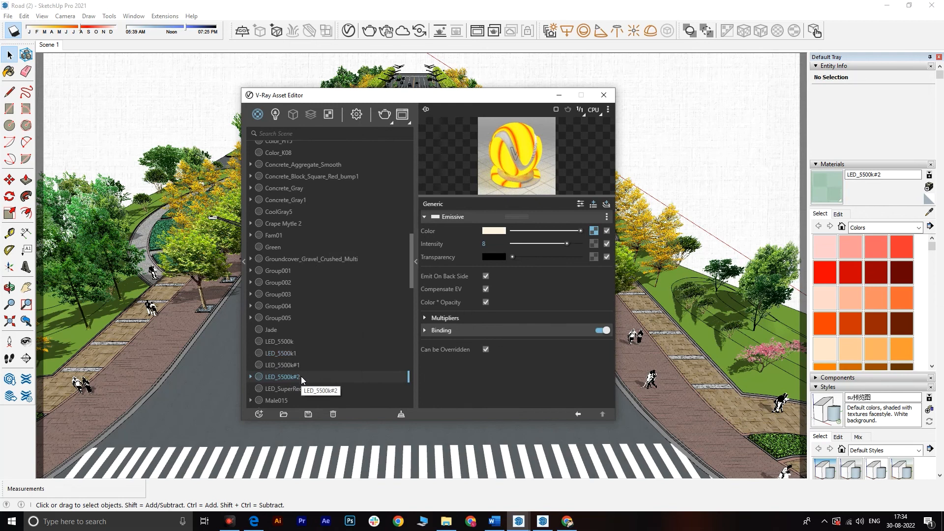
click(604, 95)
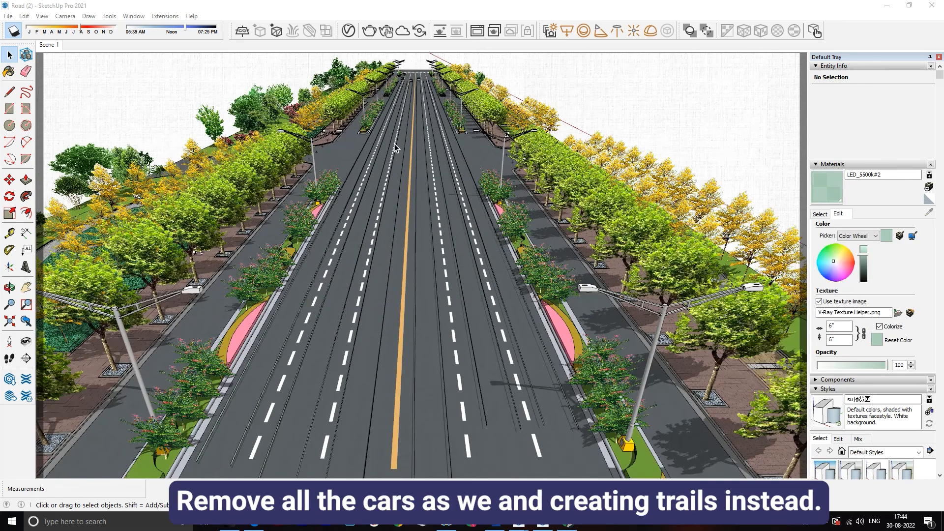
- Add a closer view along the road as Scene 2 and render it with V-Ray
scroll(395, 146, up, 2)
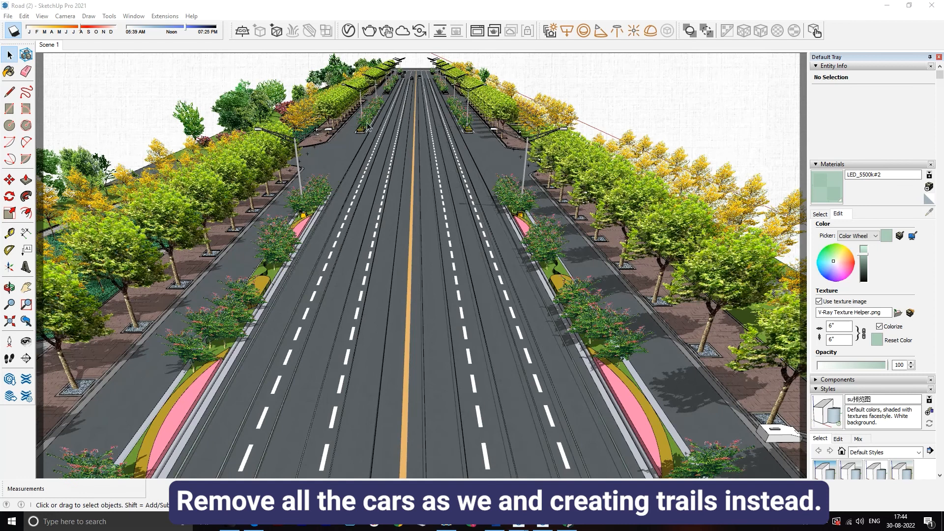
right_click(45, 45)
click(94, 79)
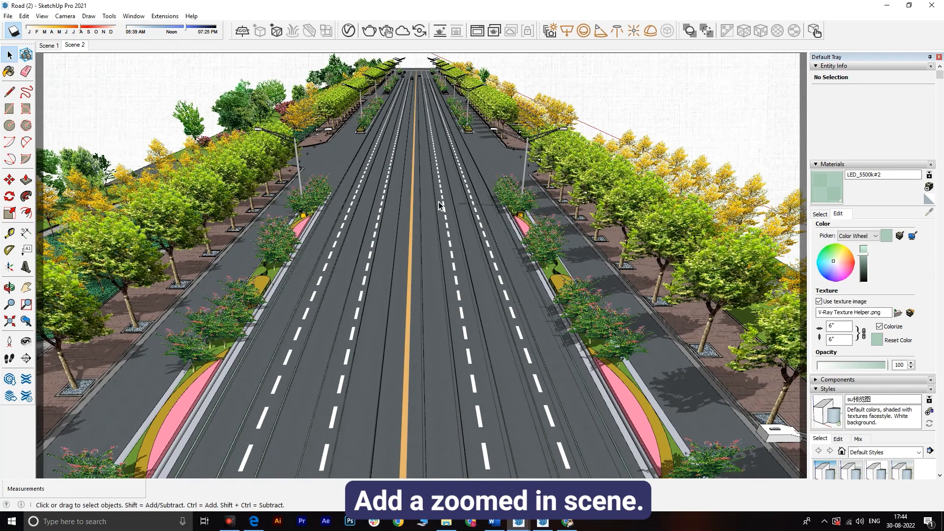
click(370, 31)
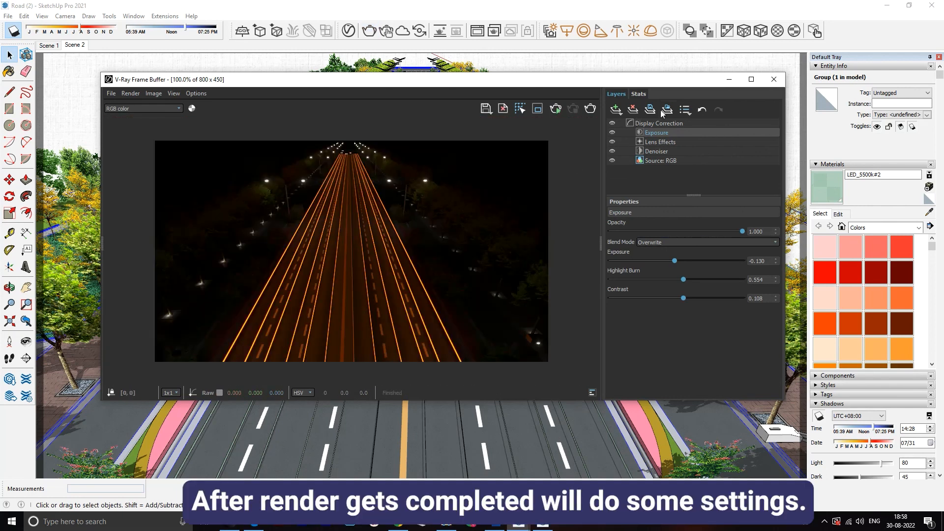
- Set the Lens Effects intensity to 2.154 and the exposure to 0.167 in the V-Ray Frame Buffer
click(658, 143)
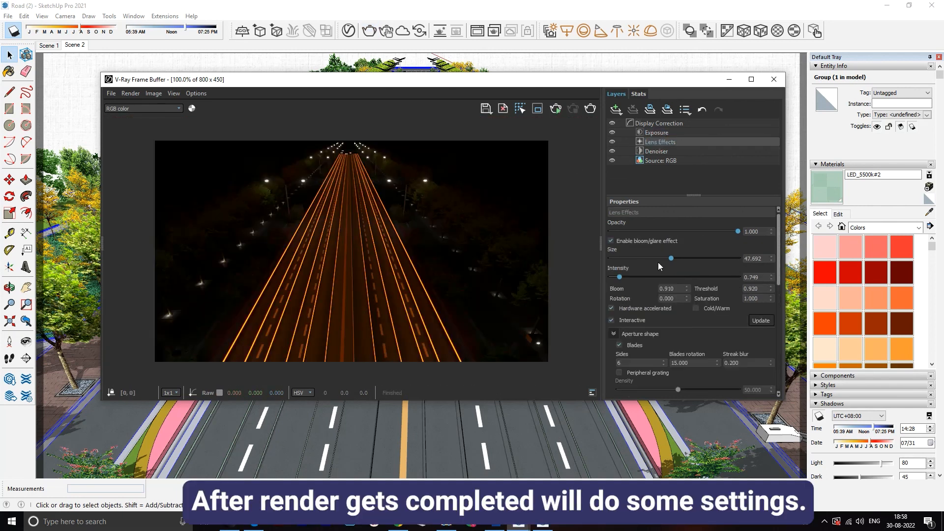
drag(627, 276, 679, 264)
click(656, 133)
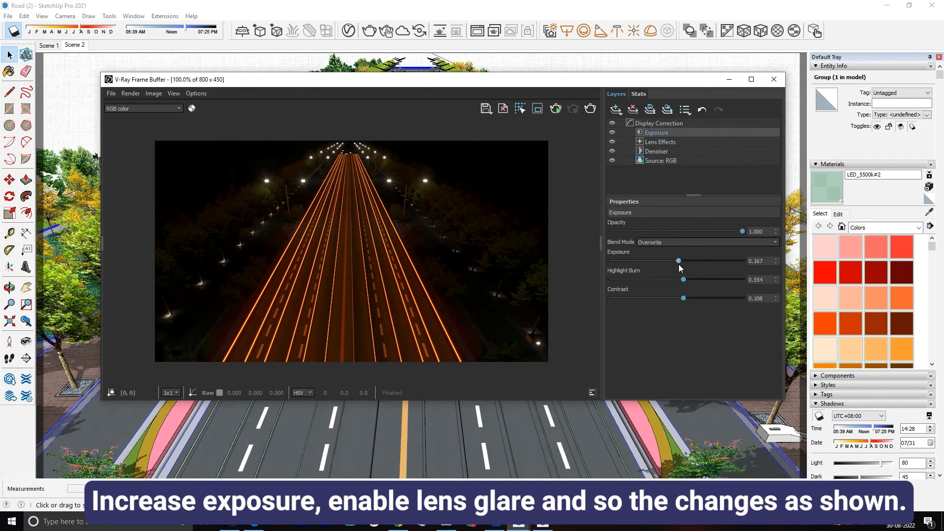
- Lower the Lens Effects bloom to 0.171, checking the glow along the light trails in the render
click(682, 143)
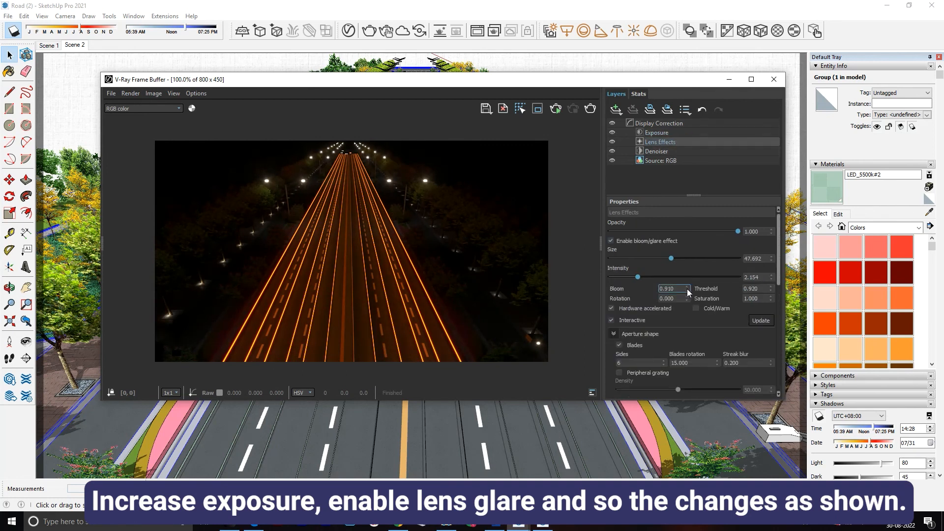
drag(686, 288, 688, 321)
scroll(444, 324, up, 2)
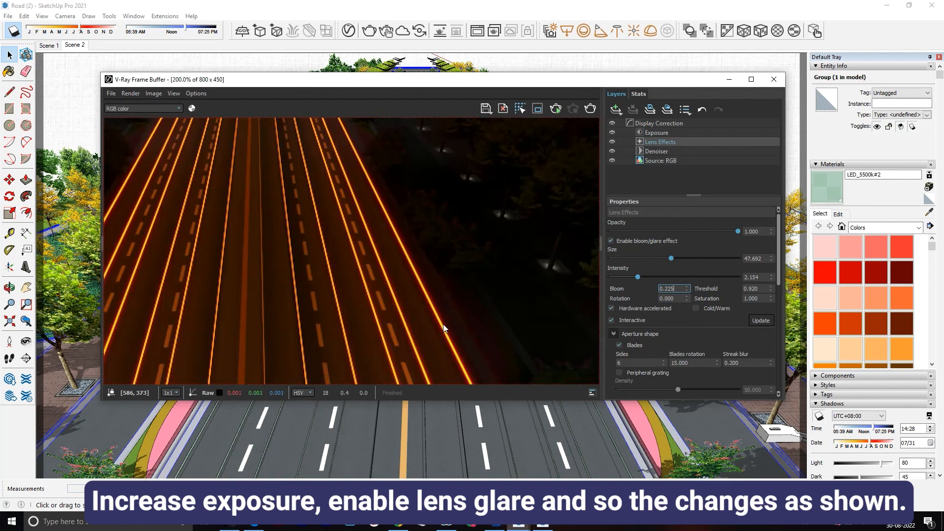
scroll(452, 323, down, 2)
scroll(292, 292, up, 2)
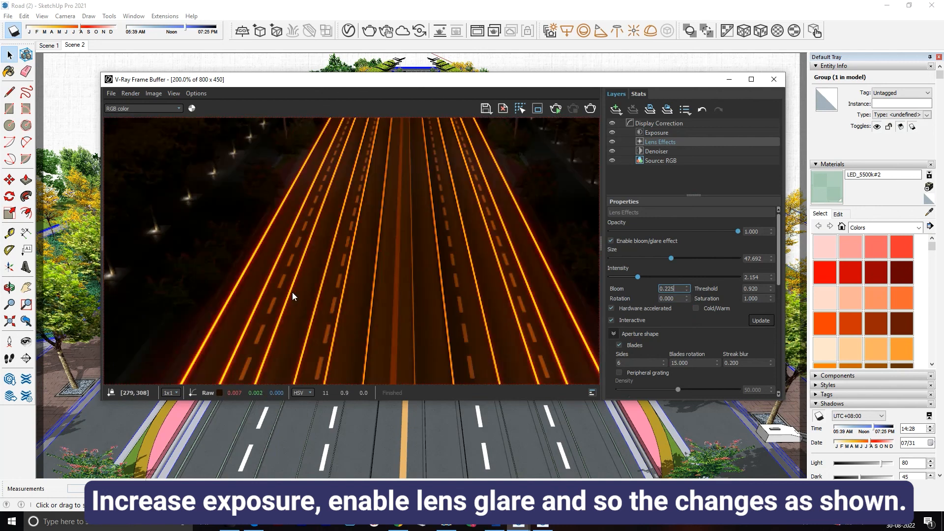
scroll(292, 293, down, 2)
drag(686, 291, 686, 311)
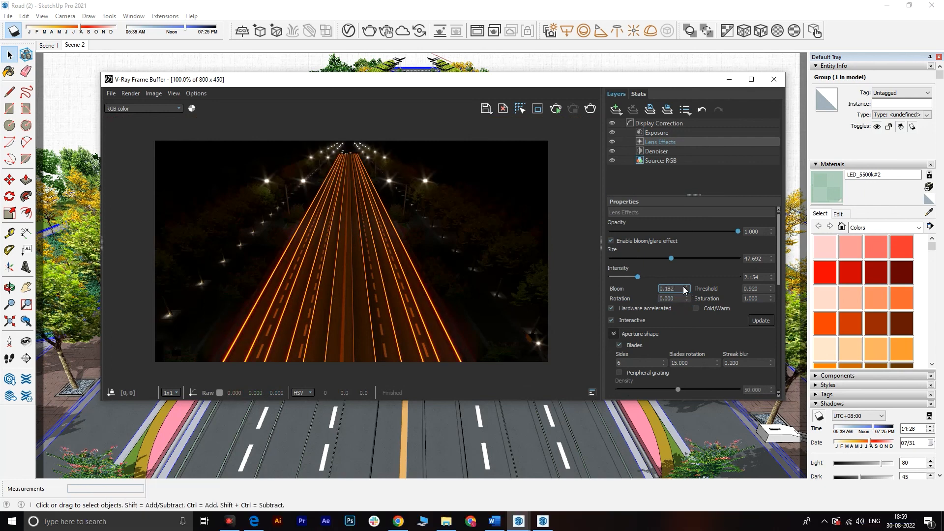
drag(683, 286, 685, 288)
click(762, 290)
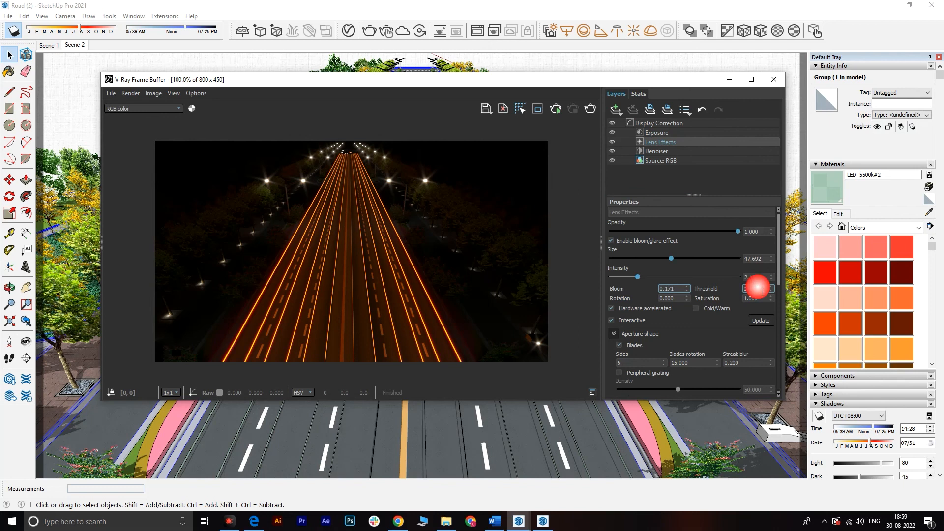
- Set the aperture shape's streak blur to 0.219 and inspect the glare on the rendered light trails
scroll(729, 339, down, 1)
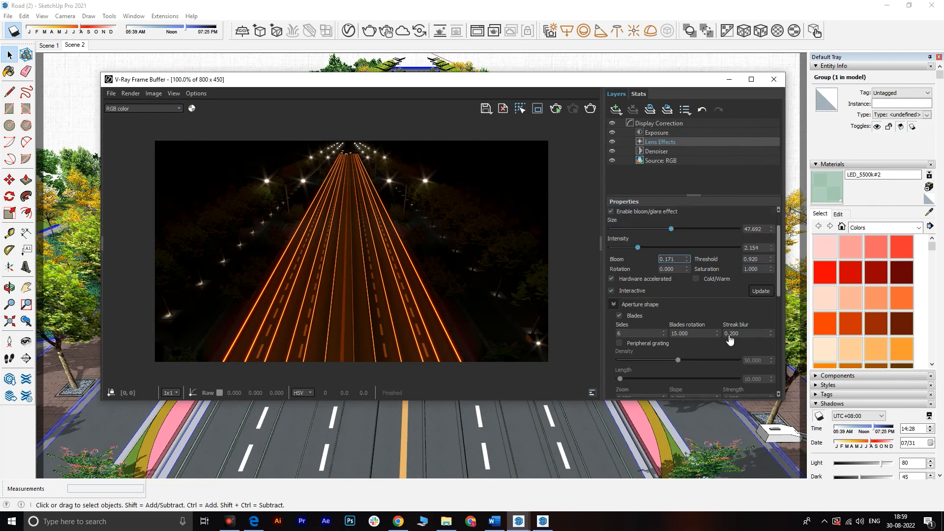
drag(772, 332, 772, 297)
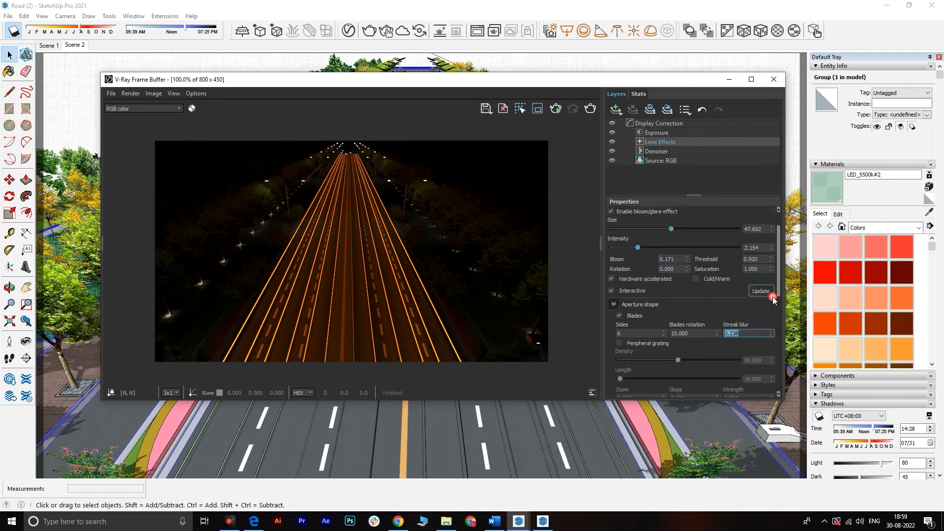
drag(774, 336, 773, 357)
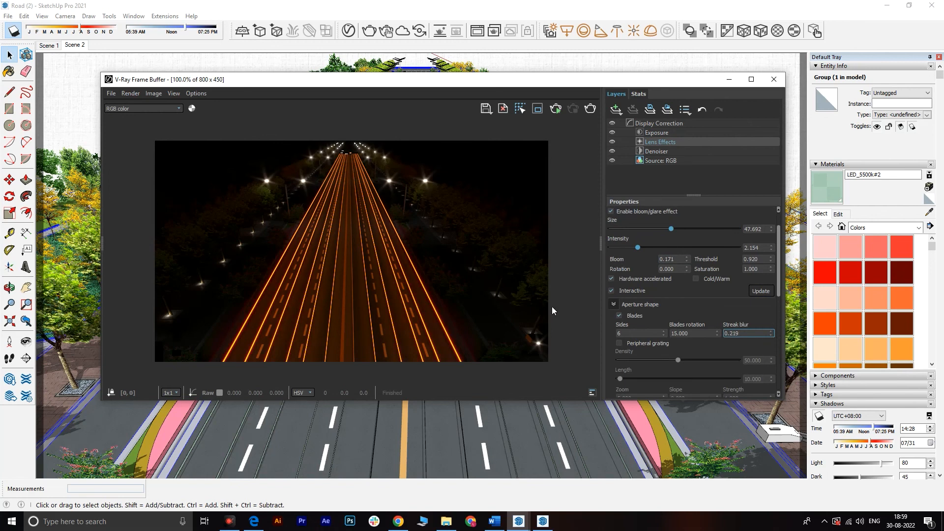
scroll(437, 315, up, 2)
scroll(464, 314, down, 2)
scroll(333, 215, up, 1)
scroll(333, 217, down, 1)
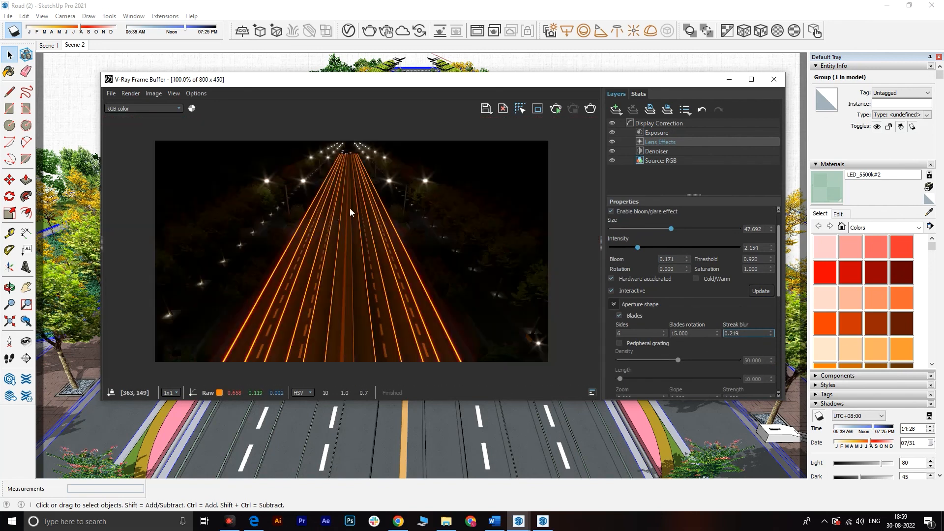